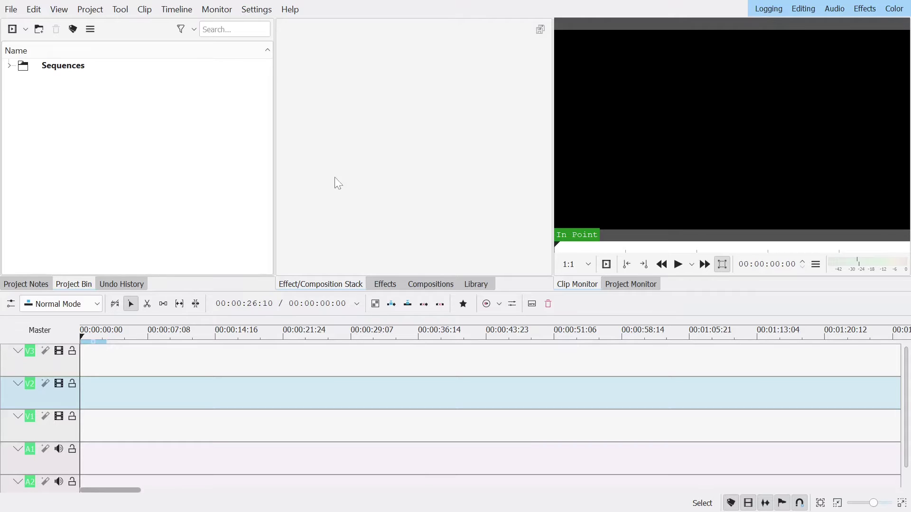
- Start a new title clip and type the text CLIP on the canvas
{"action": "left_click", "coordinate": [86, 10]}
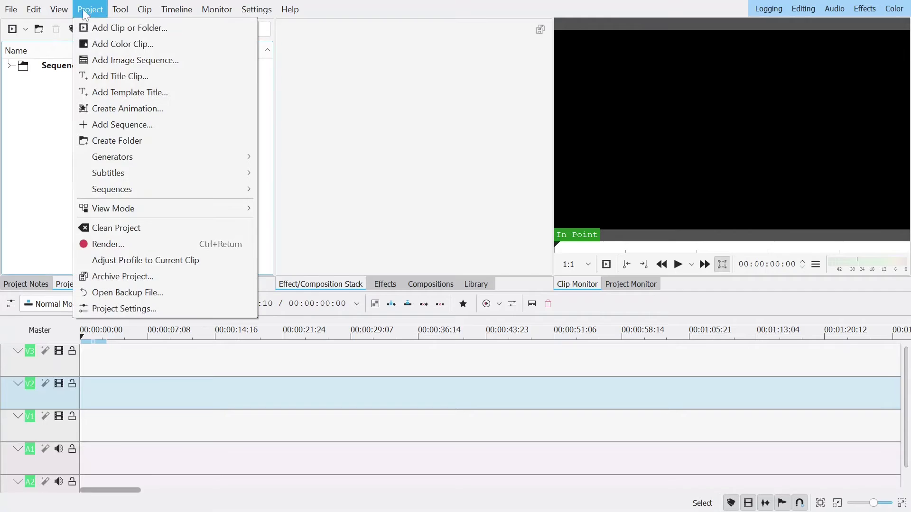
{"action": "left_click", "coordinate": [130, 76]}
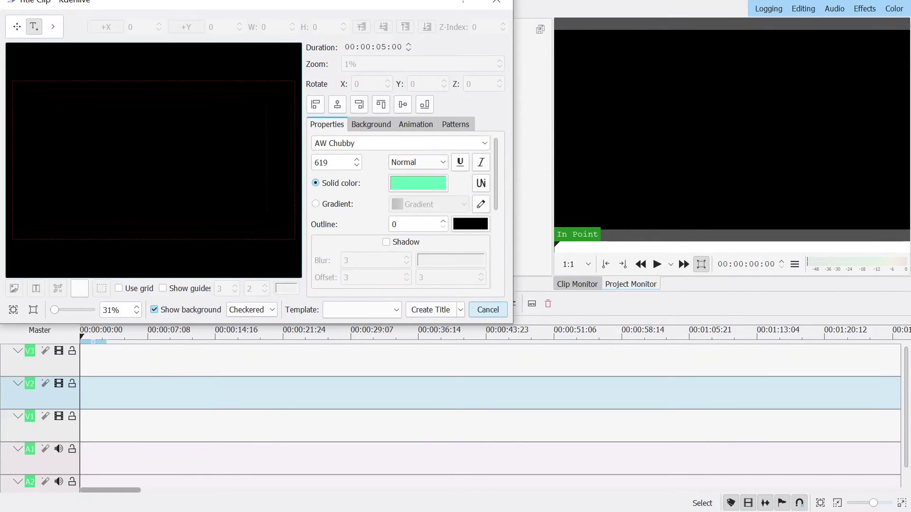
{"action": "left_click", "coordinate": [110, 163]}
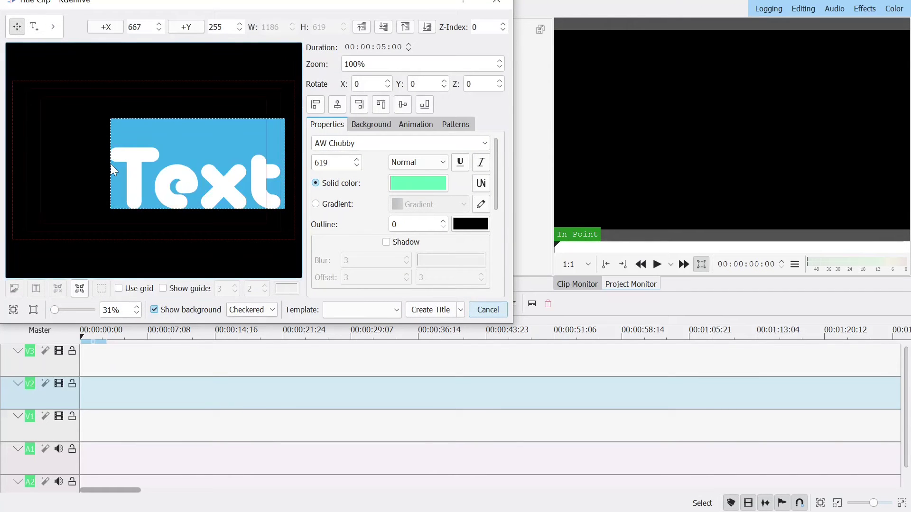
{"action": "type", "text": "CLIP"}
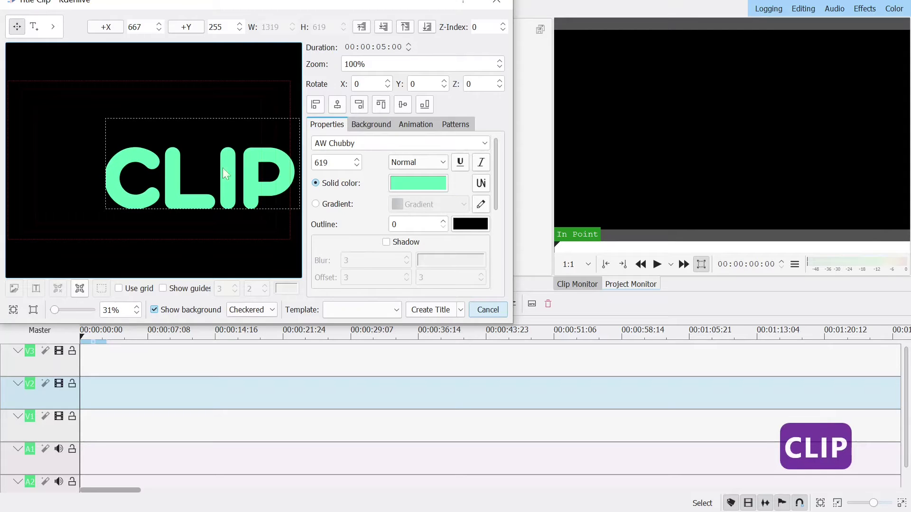
- Centre CLIP horizontally in the frame and raise it above the middle
{"action": "left_click", "coordinate": [222, 98]}
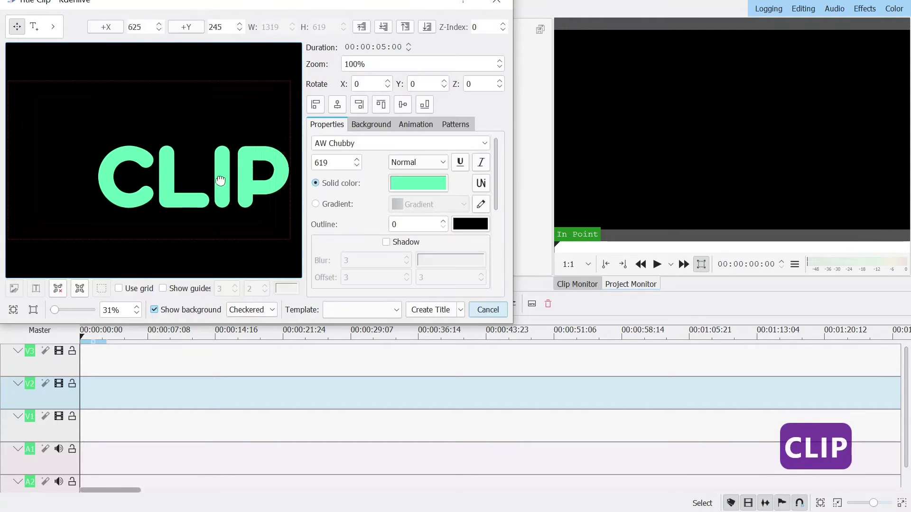
{"action": "left_click_drag", "start_coordinate": [223, 182], "coordinate": [183, 169]}
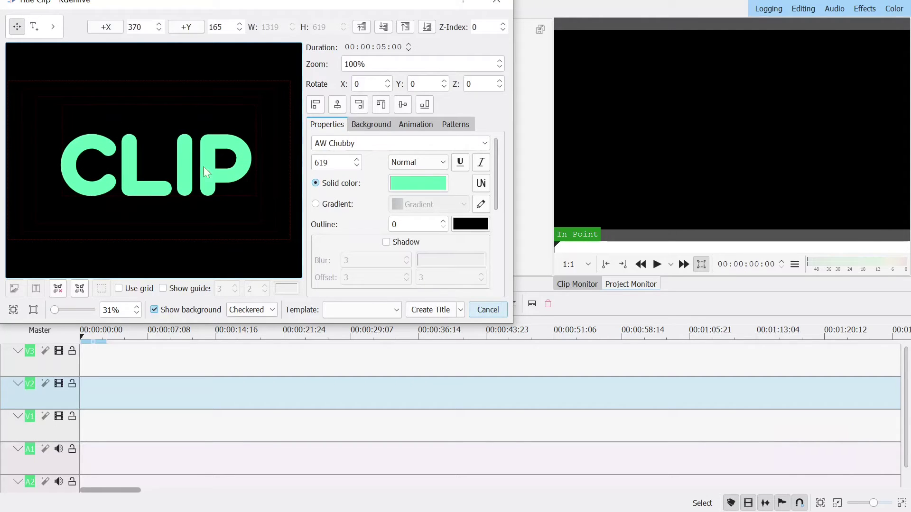
{"action": "left_click", "coordinate": [337, 107]}
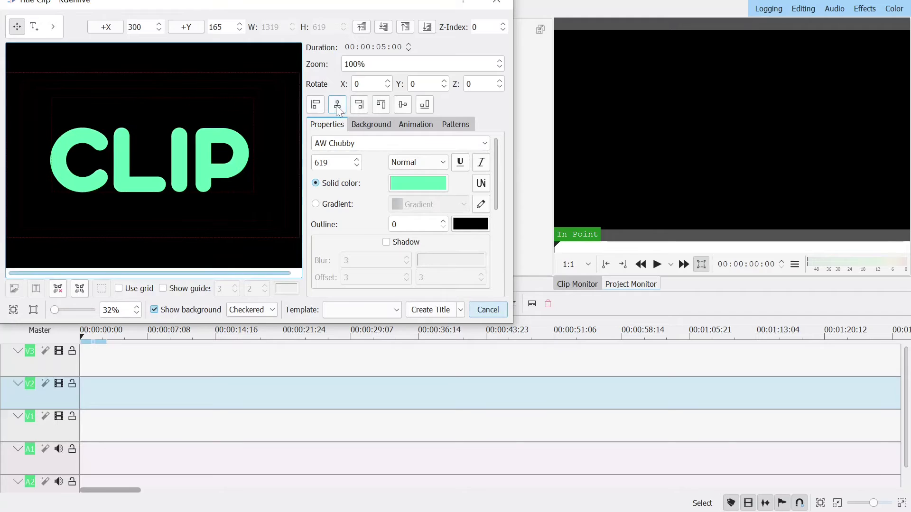
{"action": "left_click", "coordinate": [403, 104]}
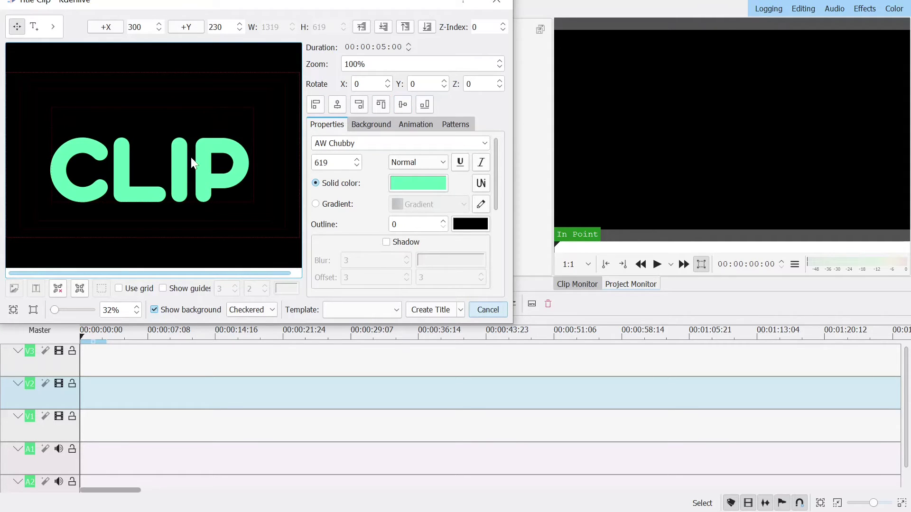
{"action": "left_click", "coordinate": [179, 154]}
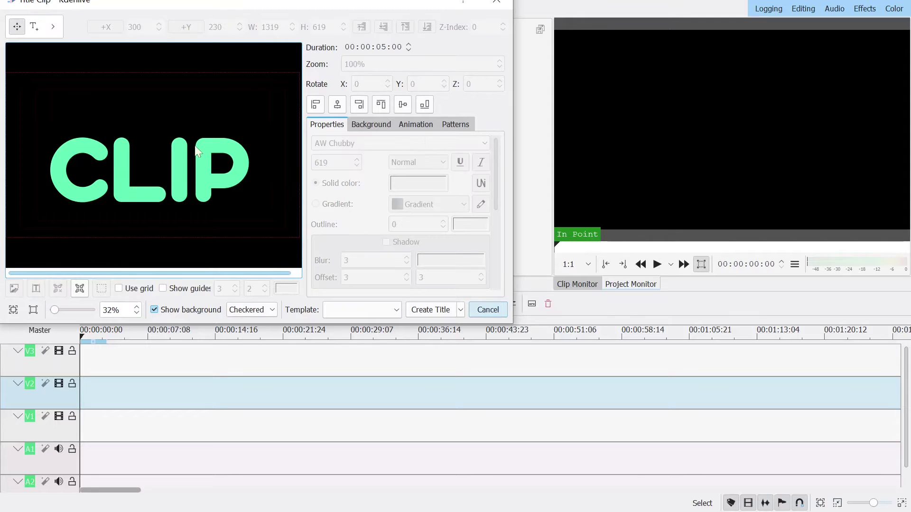
{"action": "left_click_drag", "start_coordinate": [178, 176], "coordinate": [178, 160]}
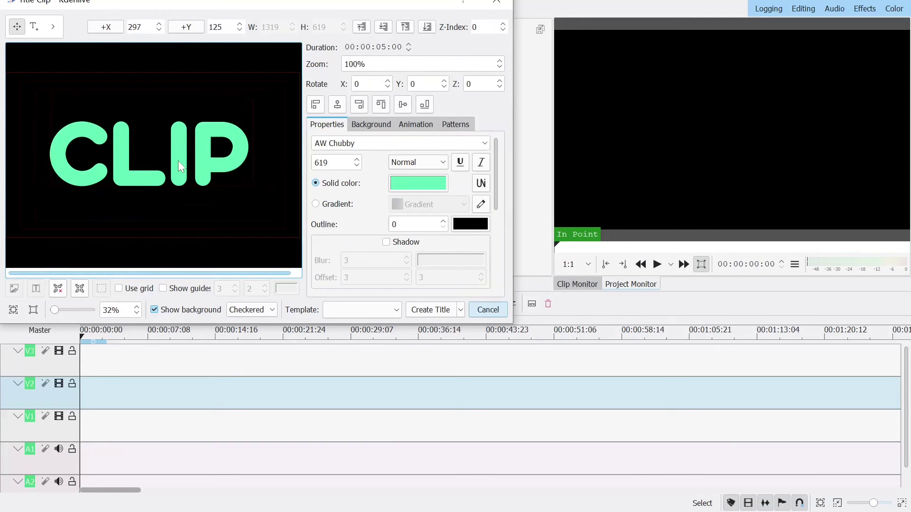
{"action": "left_click", "coordinate": [337, 105]}
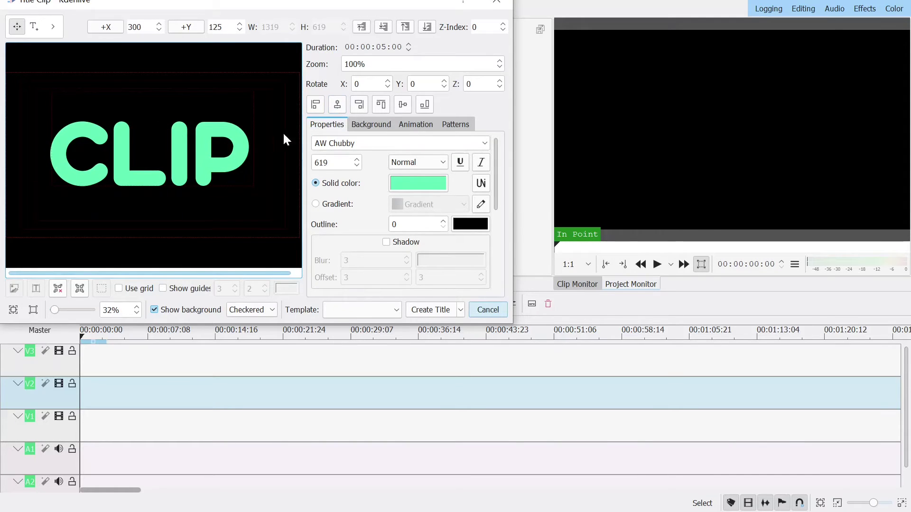
- Save CLIP as a title clip at the start of track V2, then begin a second title
{"action": "left_click", "coordinate": [432, 311]}
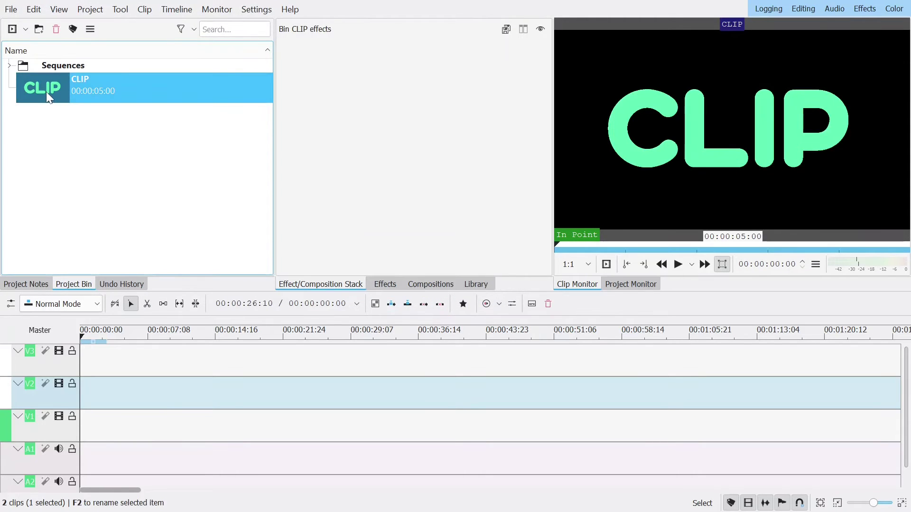
{"action": "left_click_drag", "start_coordinate": [46, 92], "coordinate": [79, 386]}
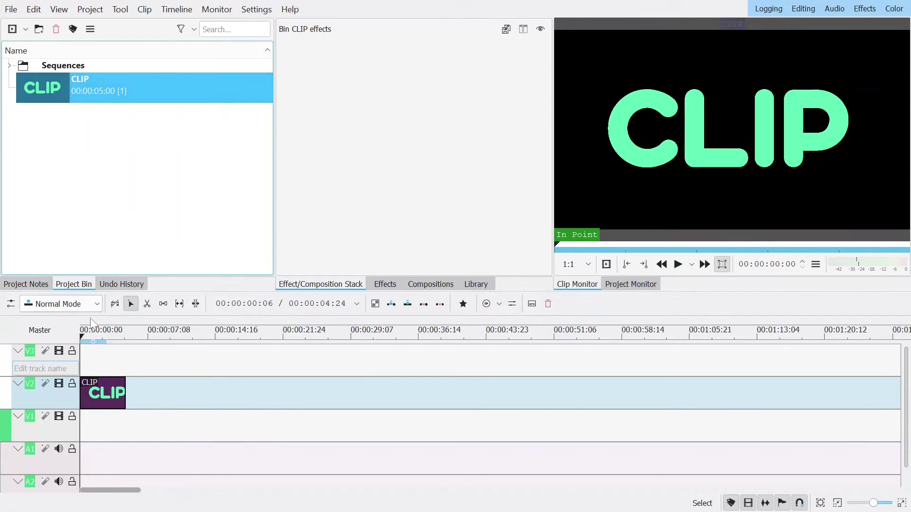
{"action": "left_click", "coordinate": [83, 12]}
{"action": "left_click", "coordinate": [125, 78]}
- Add the text TITLE in the Louis George Cafe font
{"action": "left_click", "coordinate": [124, 163]}
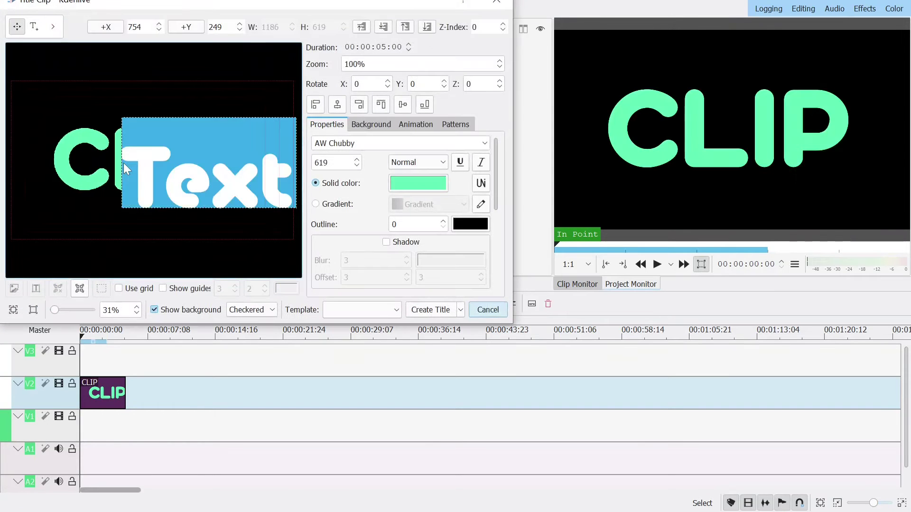
{"action": "type", "text": "TITLE"}
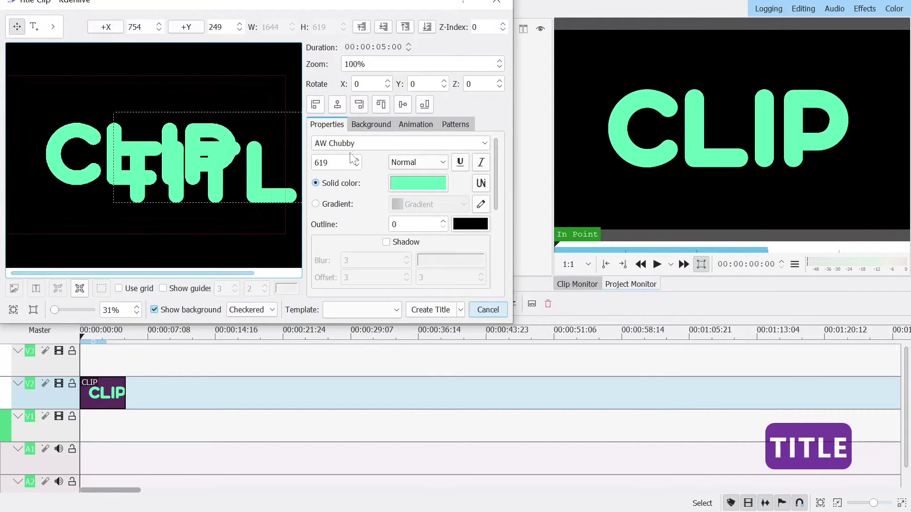
{"action": "double_click", "coordinate": [342, 143]}
{"action": "key", "text": "ctrl+a"}
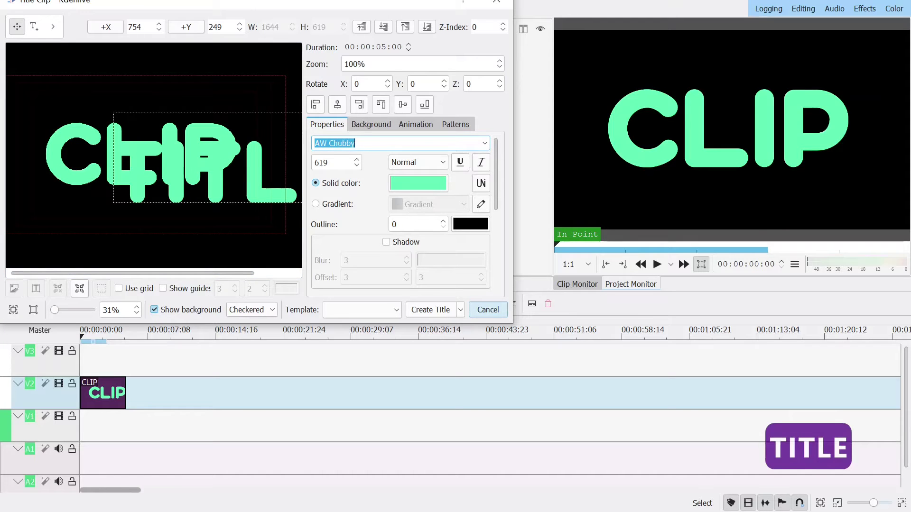
{"action": "type", "text": "louis George Cafe"}
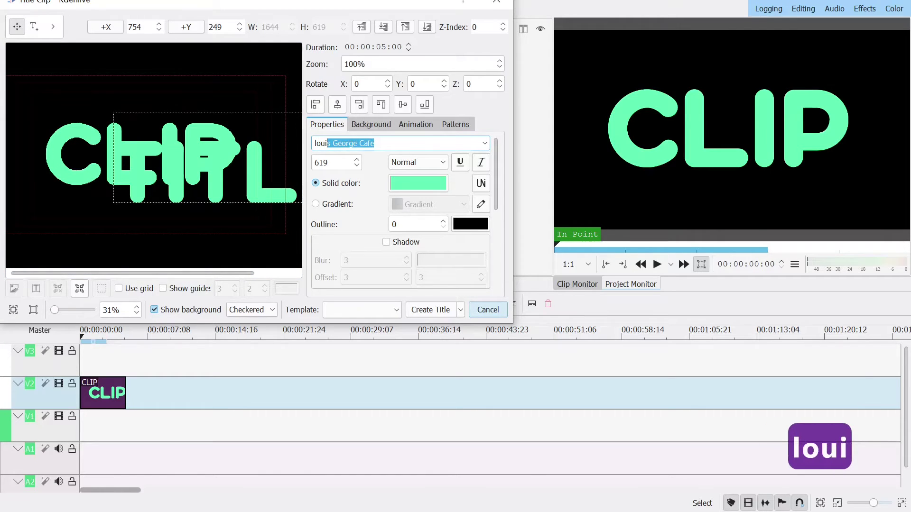
{"action": "key", "text": "Return"}
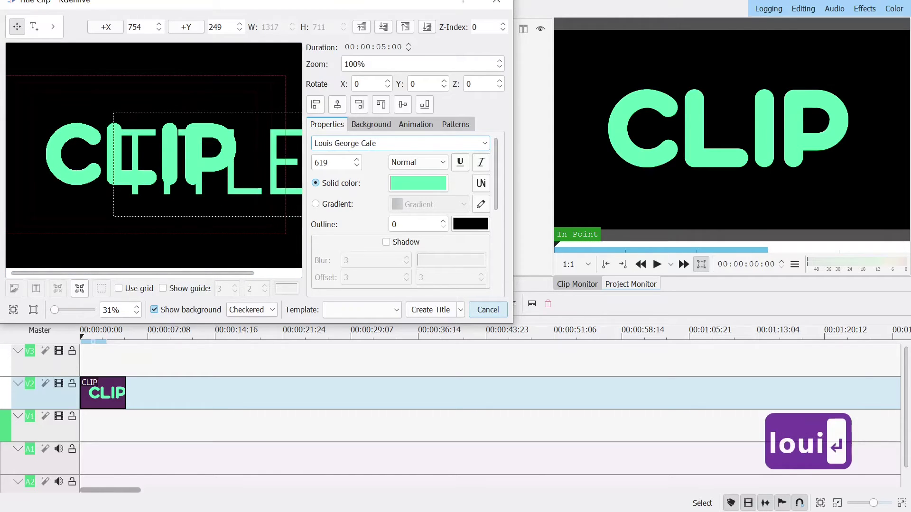
- Set TITLE's font size to 160 and centre it across the CLIP letters
{"action": "key", "text": "Tab"}
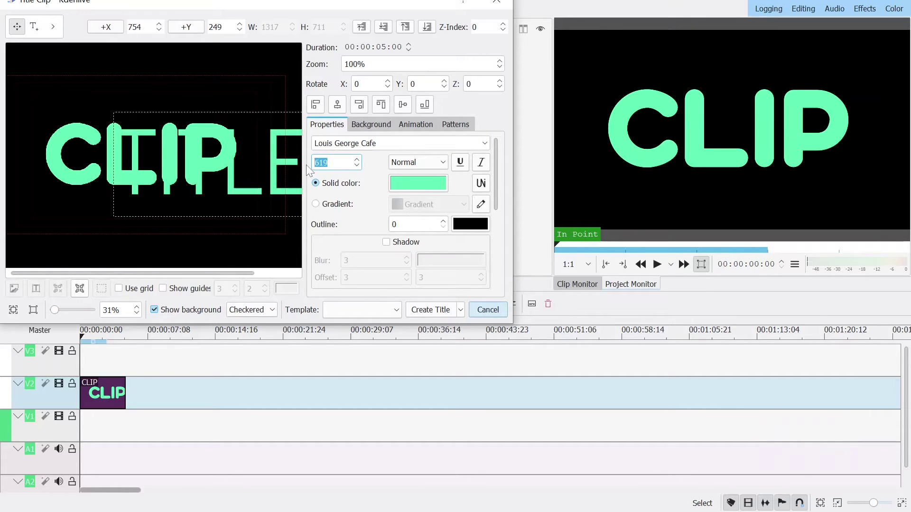
{"action": "type", "text": "200"}
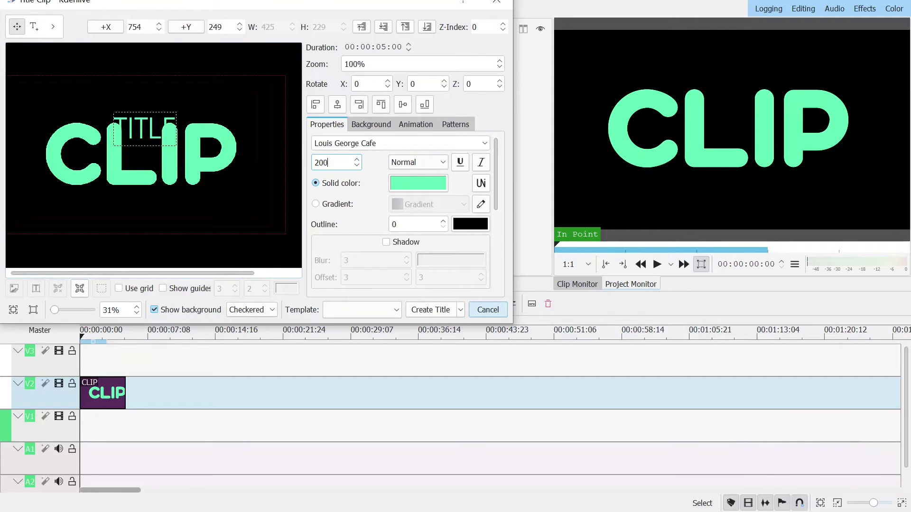
{"action": "key", "text": "Down"}
{"action": "key", "text": "Down"}
{"action": "key", "text": "Down"}
{"action": "key", "text": "Down"}
{"action": "key", "text": "Down"}
{"action": "key", "text": "Down"}
{"action": "key", "text": "Down"}
{"action": "key", "text": "Down"}
{"action": "key", "text": "Down"}
{"action": "key", "text": "Down"}
{"action": "key", "text": "Down"}
{"action": "key", "text": "Down"}
{"action": "key", "text": "Down"}
{"action": "key", "text": "Down"}
{"action": "key", "text": "Down"}
{"action": "key", "text": "Down"}
{"action": "key", "text": "Down"}
{"action": "key", "text": "Down"}
{"action": "key", "text": "Down"}
{"action": "key", "text": "Down"}
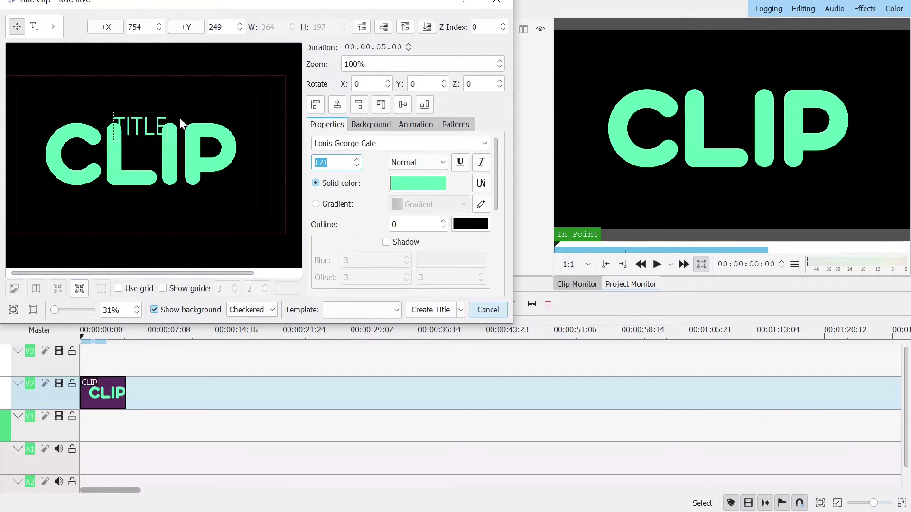
{"action": "left_click", "coordinate": [180, 117]}
{"action": "left_click_drag", "start_coordinate": [147, 125], "coordinate": [180, 154]}
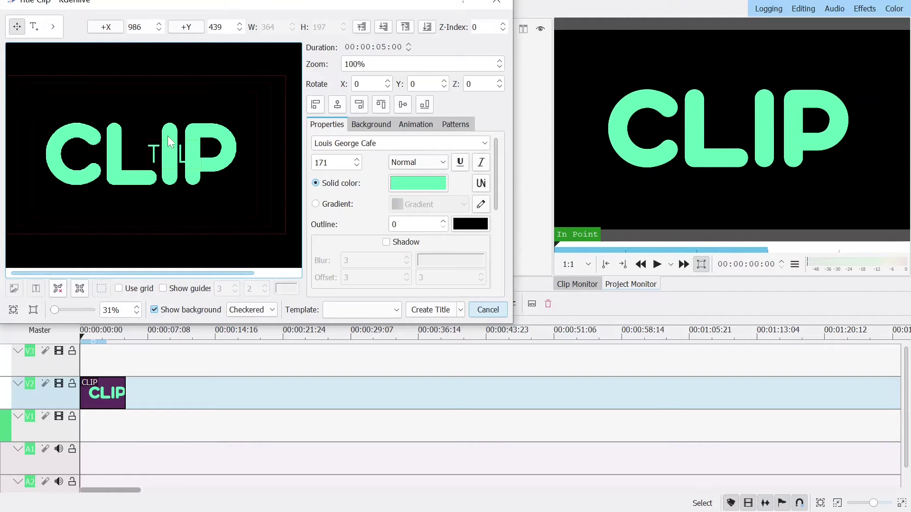
{"action": "scroll", "coordinate": [322, 163], "scroll_direction": "down", "scroll_amount": 11}
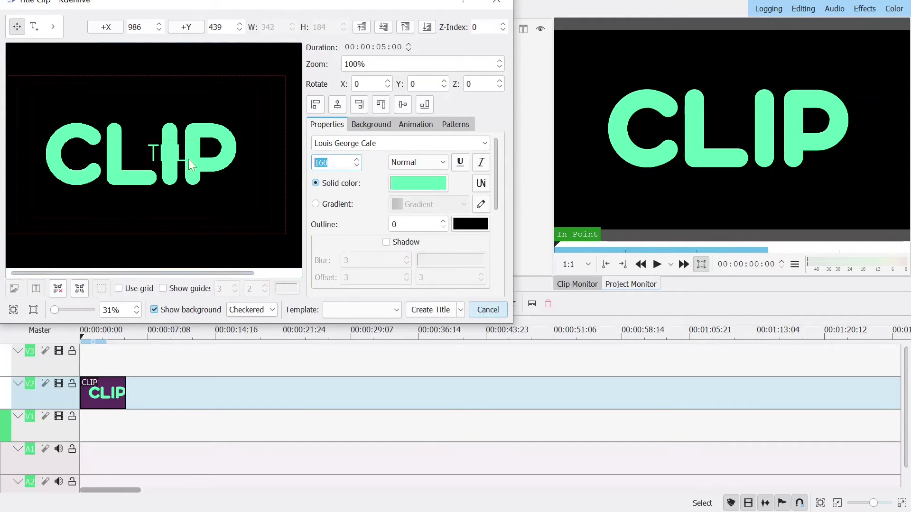
{"action": "left_click_drag", "start_coordinate": [180, 159], "coordinate": [161, 161]}
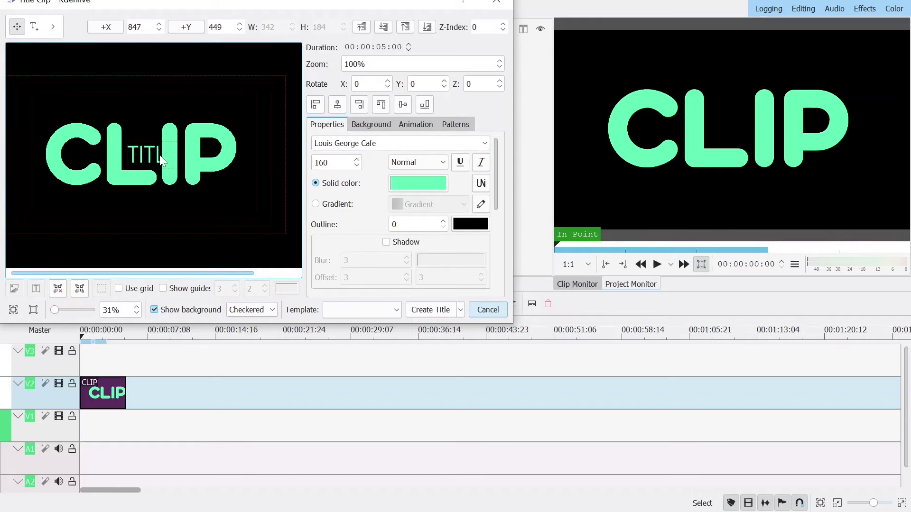
- Colour the TITLE text cyan #78fdf9 and give it a drop shadow
{"action": "left_click", "coordinate": [420, 186]}
{"action": "left_click", "coordinate": [286, 101]}
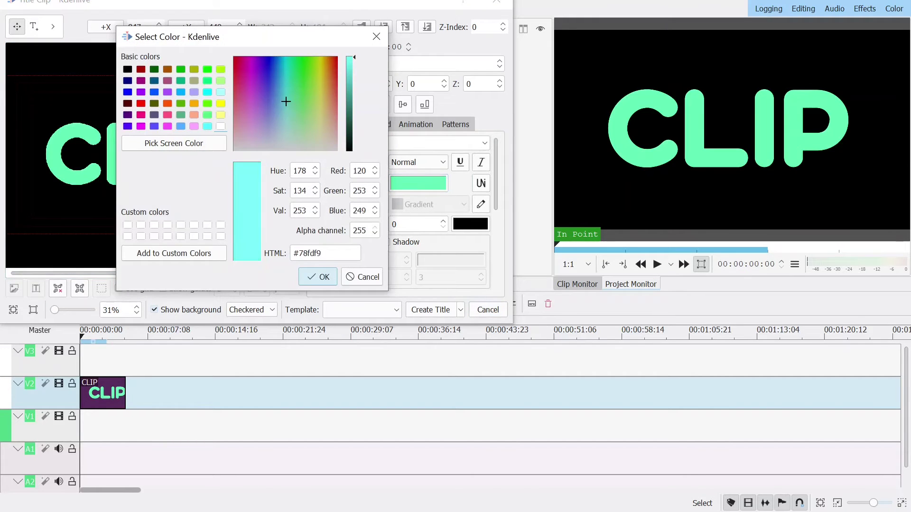
{"action": "left_click", "coordinate": [319, 277]}
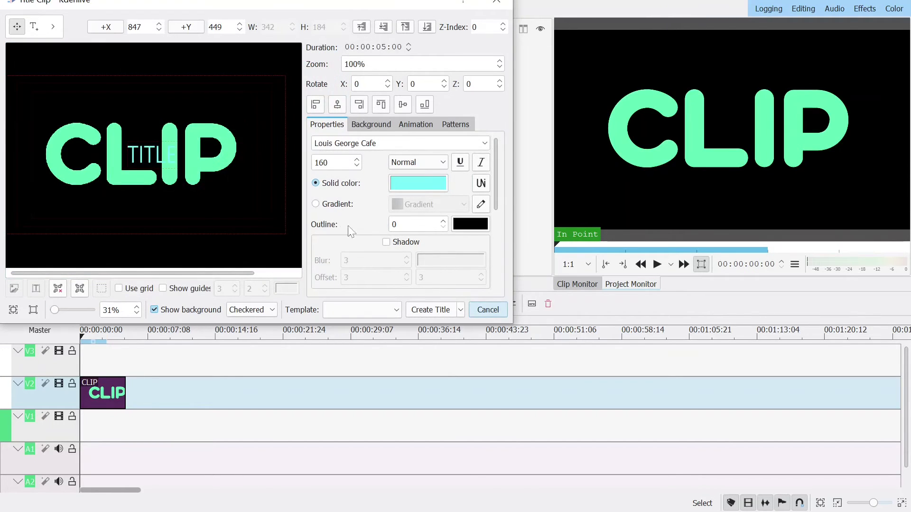
{"action": "left_click", "coordinate": [386, 242]}
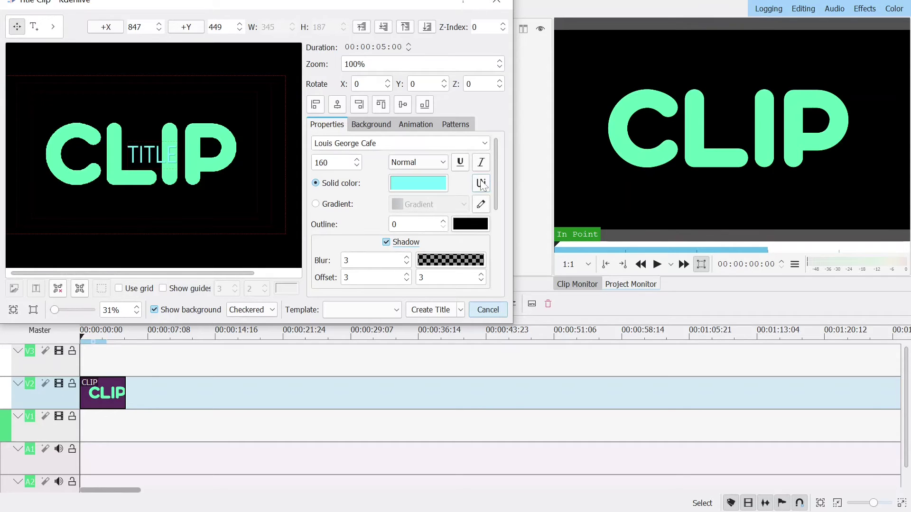
- Set TITLE's letter spacing to 214 and move it left onto CLIP
{"action": "scroll", "coordinate": [489, 225], "scroll_direction": "down", "scroll_amount": 3}
{"action": "scroll", "coordinate": [488, 225], "scroll_direction": "down", "scroll_amount": 3}
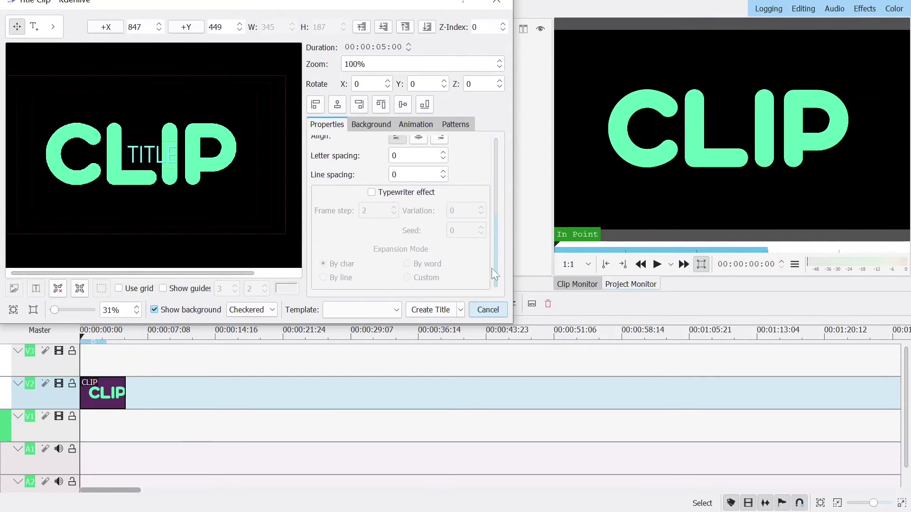
{"action": "left_click", "coordinate": [412, 155]}
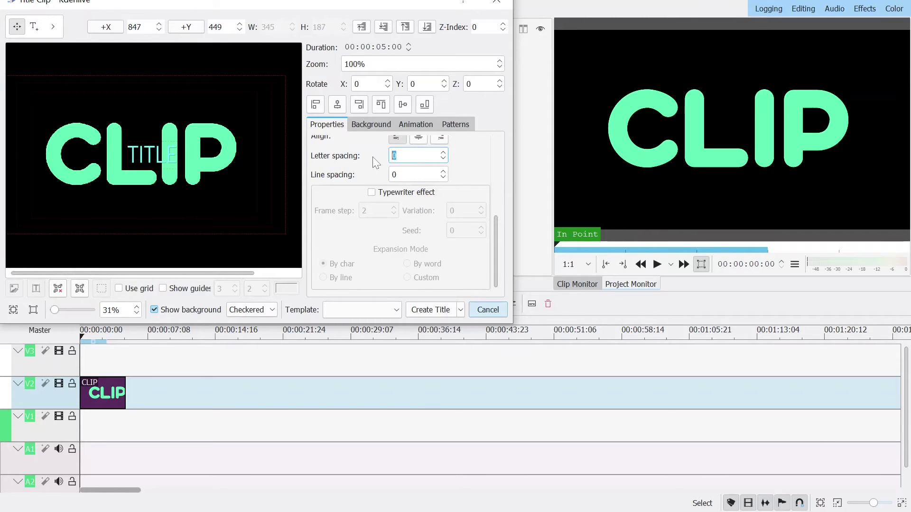
{"action": "type", "text": "200"}
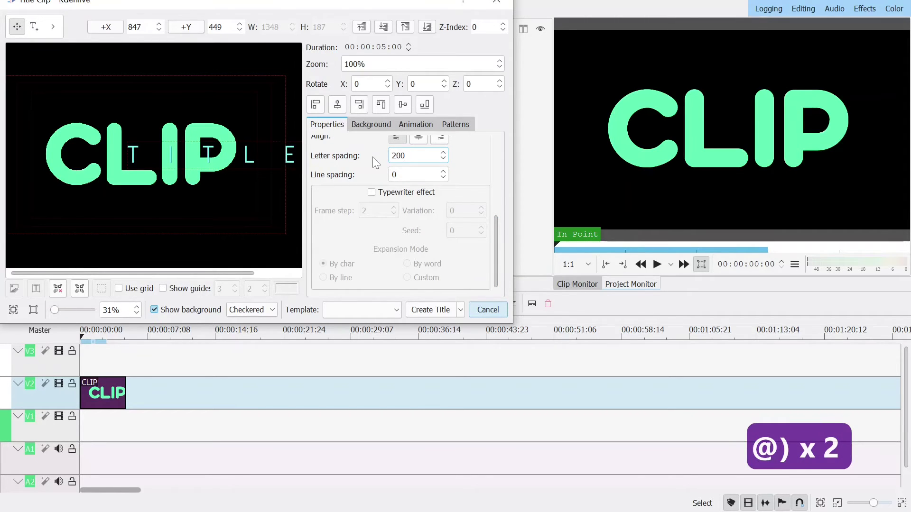
{"action": "left_click", "coordinate": [233, 74]}
{"action": "left_click_drag", "start_coordinate": [246, 155], "coordinate": [177, 156]}
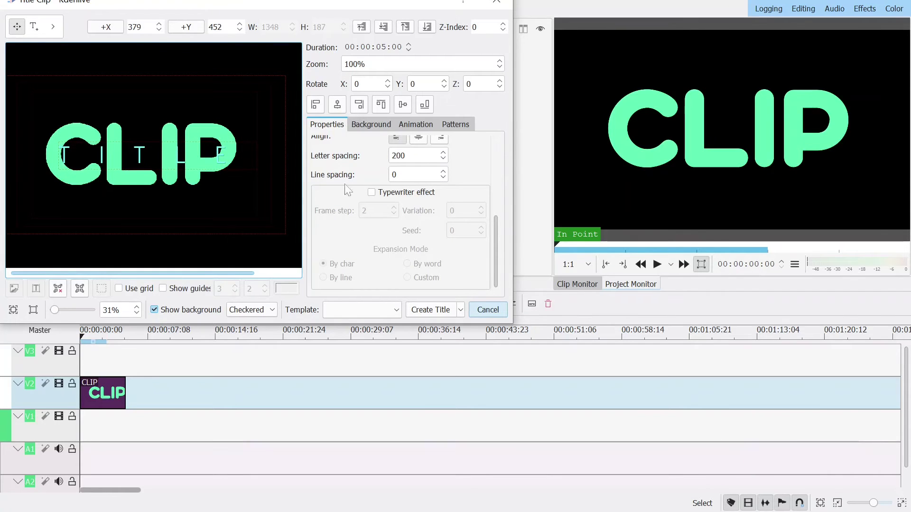
{"action": "left_click", "coordinate": [444, 152]}
{"action": "left_click", "coordinate": [444, 153]}
{"action": "left_click", "coordinate": [443, 153]}
{"action": "left_click", "coordinate": [444, 152]}
{"action": "left_click", "coordinate": [443, 153]}
{"action": "left_click", "coordinate": [443, 153]}
{"action": "left_click", "coordinate": [444, 153]}
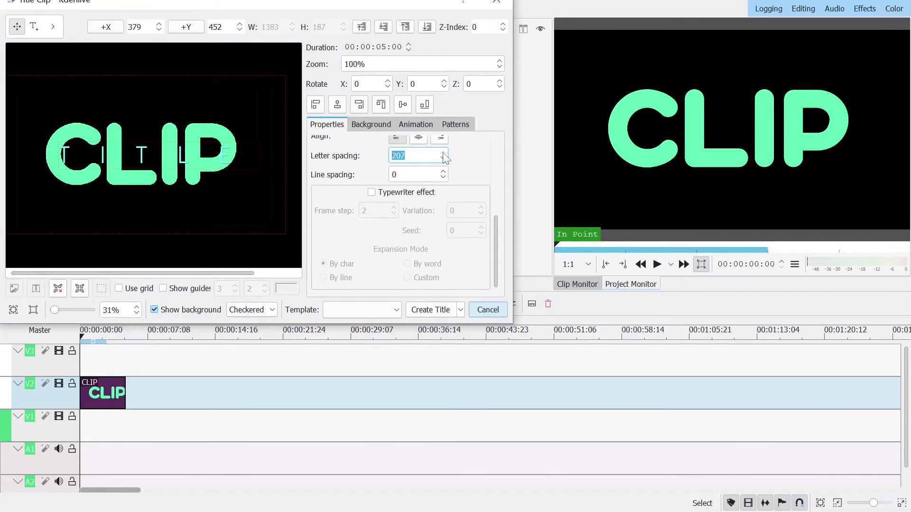
{"action": "left_click", "coordinate": [443, 153]}
{"action": "left_click", "coordinate": [443, 153]}
{"action": "left_click", "coordinate": [443, 153]}
{"action": "left_click", "coordinate": [444, 153]}
{"action": "left_click", "coordinate": [443, 153]}
{"action": "left_click", "coordinate": [443, 153]}
{"action": "left_click", "coordinate": [443, 154]}
- Centre the spaced TITLE over CLIP and save it as a new TITLE clip
{"action": "left_click", "coordinate": [247, 113]}
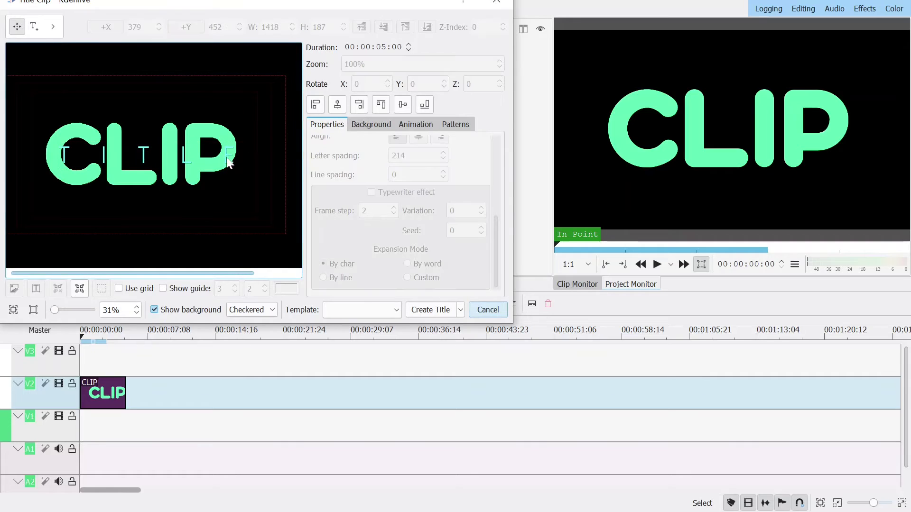
{"action": "left_click", "coordinate": [228, 162]}
{"action": "left_click", "coordinate": [337, 104]}
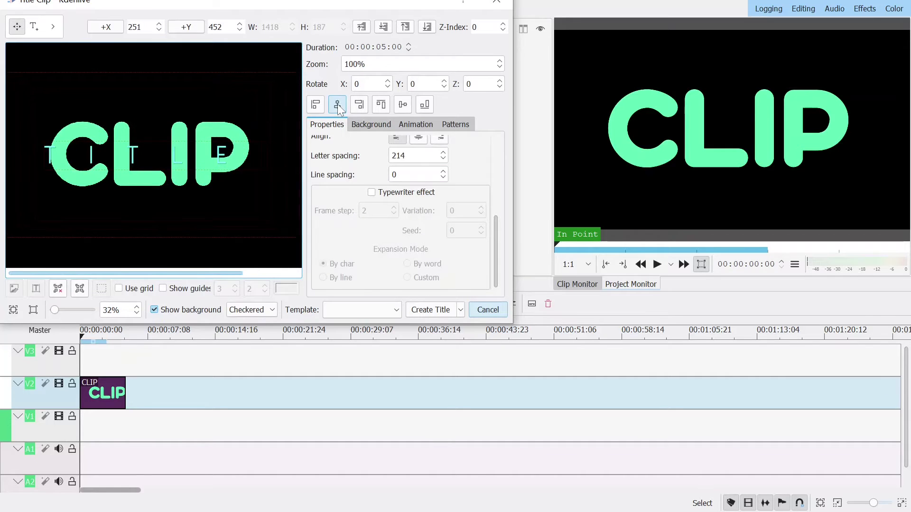
{"action": "left_click", "coordinate": [236, 147]}
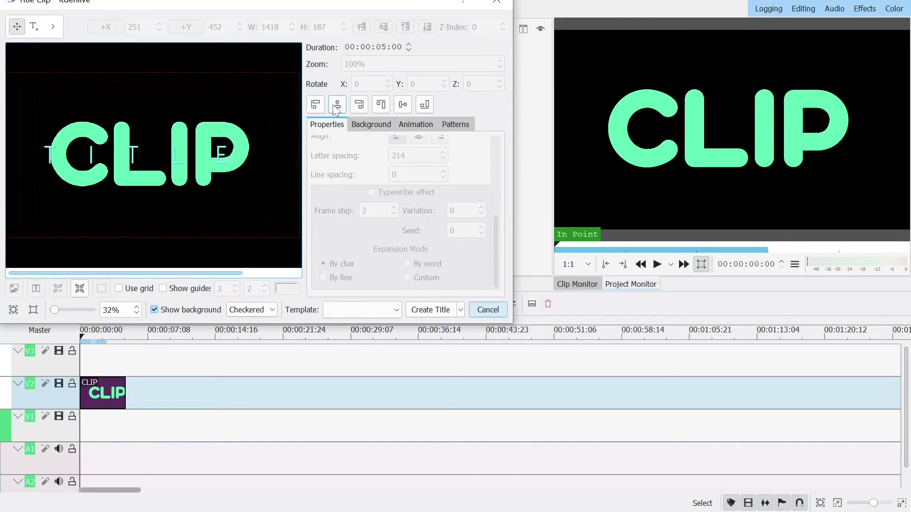
{"action": "left_click", "coordinate": [134, 152]}
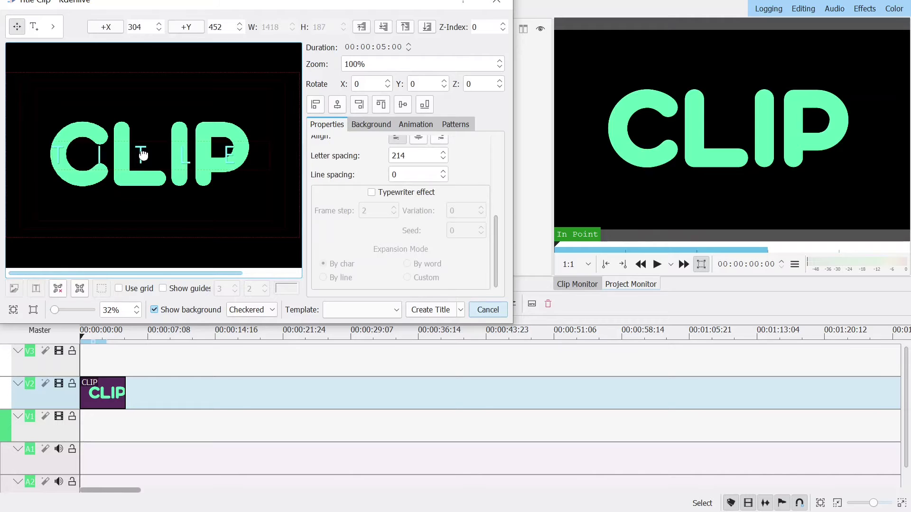
{"action": "mouse_move", "coordinate": [135, 152]}
{"action": "left_mouse_down"}
{"action": "mouse_move", "coordinate": [112, 103]}
{"action": "mouse_move", "coordinate": [149, 152]}
{"action": "left_mouse_up"}
{"action": "left_click", "coordinate": [426, 310]}
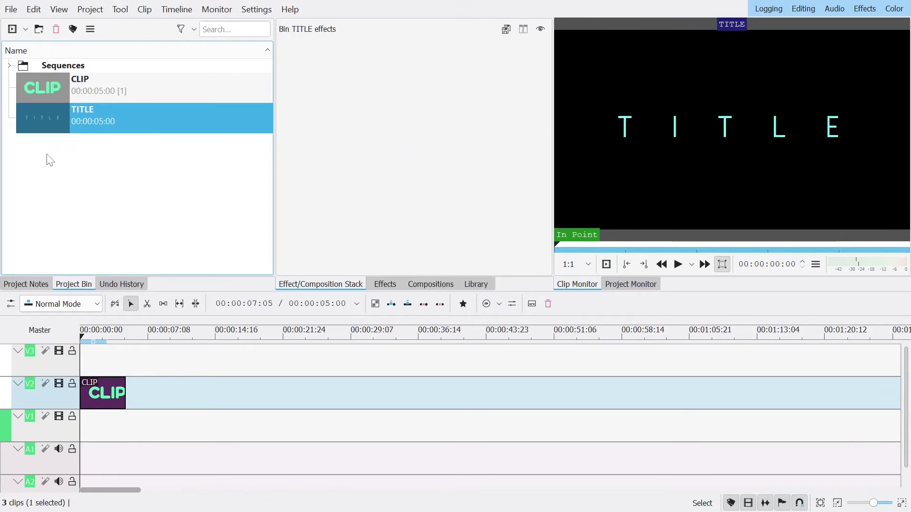
- Drop the TITLE clip at 00:00:00:00 on track V3 and preview it over CLIP
{"action": "left_click_drag", "start_coordinate": [46, 119], "coordinate": [78, 351]}
{"action": "left_click", "coordinate": [92, 427]}
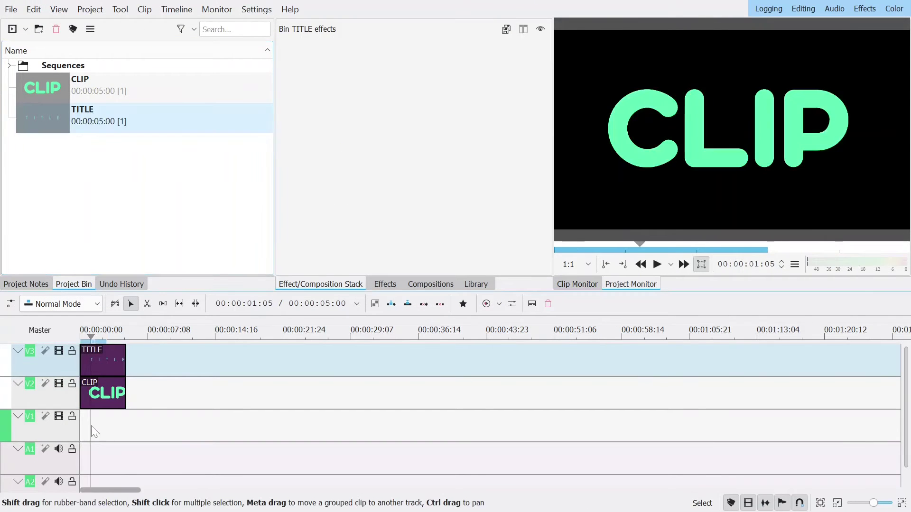
{"action": "left_click", "coordinate": [95, 427]}
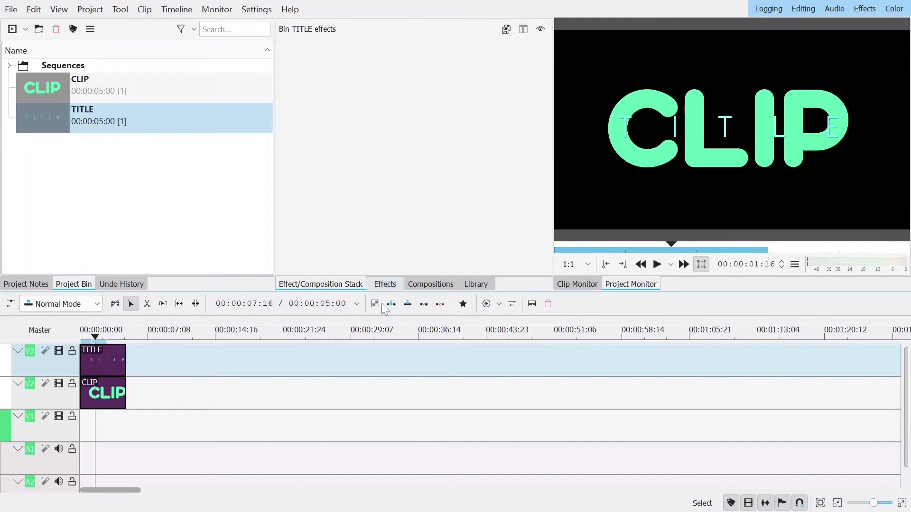
{"action": "left_click", "coordinate": [385, 283]}
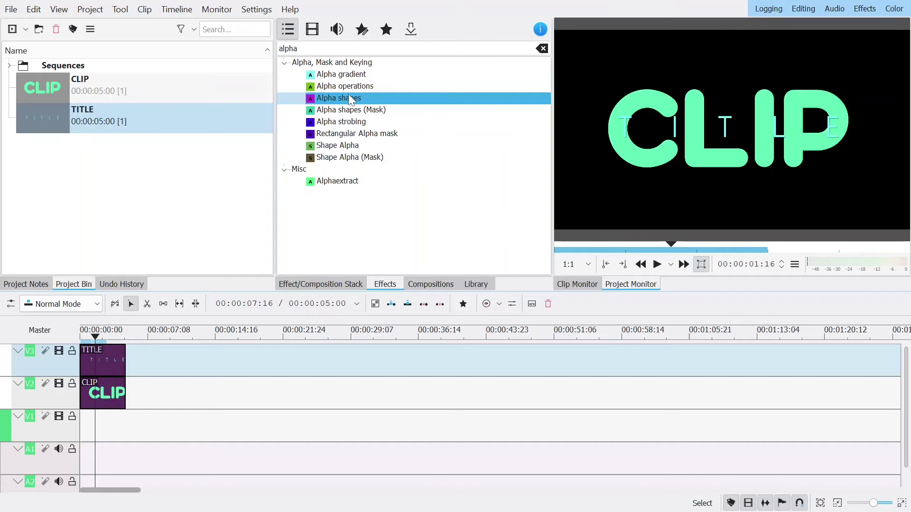
- Apply Alpha shapes to CLIP: a 350×67 zero-width-edge rectangle over TITLE, in Subtract mode
{"action": "left_click_drag", "start_coordinate": [351, 99], "coordinate": [113, 396]}
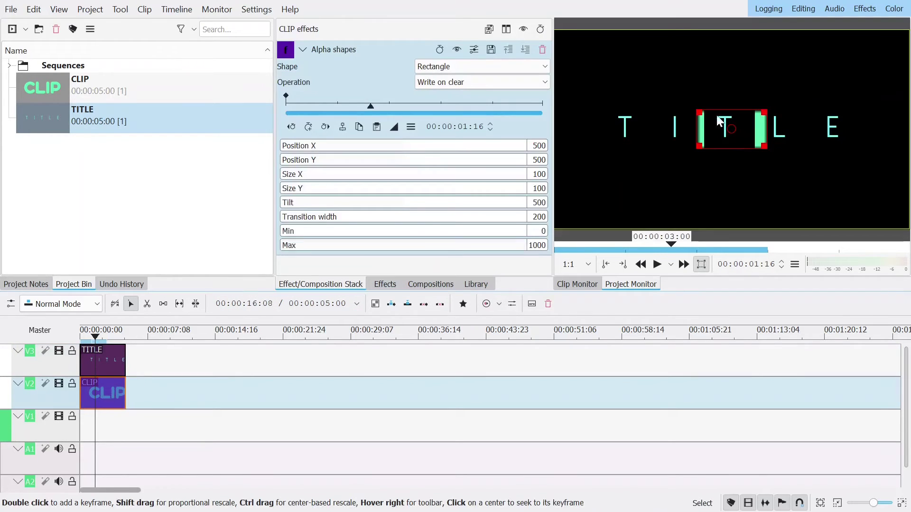
{"action": "left_click_drag", "start_coordinate": [765, 114], "coordinate": [852, 115]}
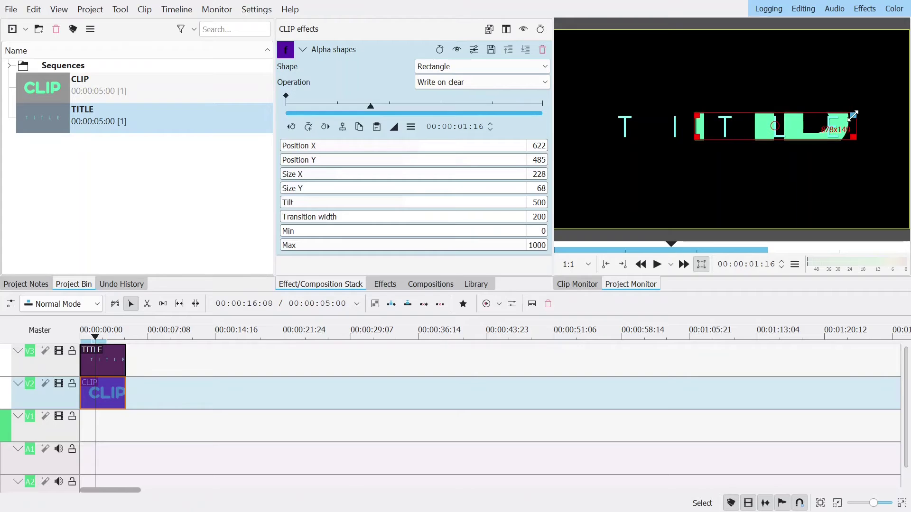
{"action": "left_click_drag", "start_coordinate": [697, 114], "coordinate": [611, 136]}
{"action": "left_click_drag", "start_coordinate": [332, 217], "coordinate": [236, 221]}
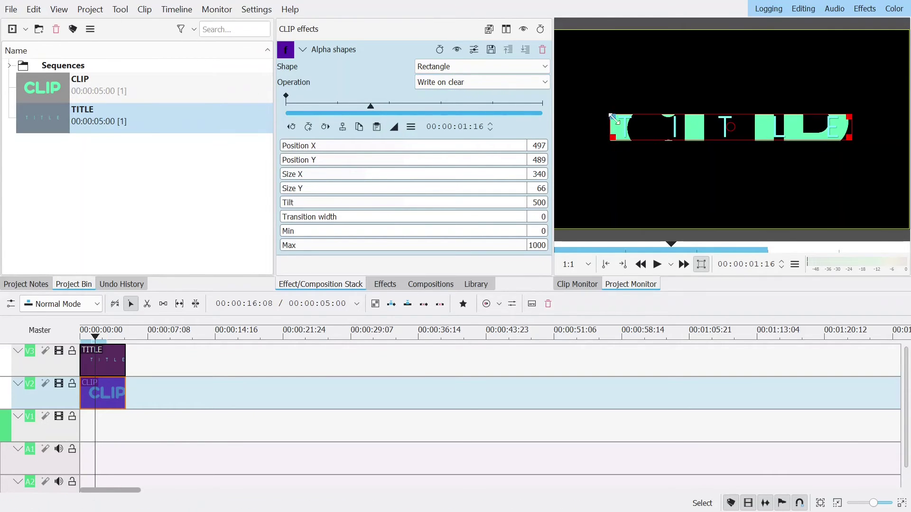
{"action": "left_click_drag", "start_coordinate": [611, 117], "coordinate": [606, 119]}
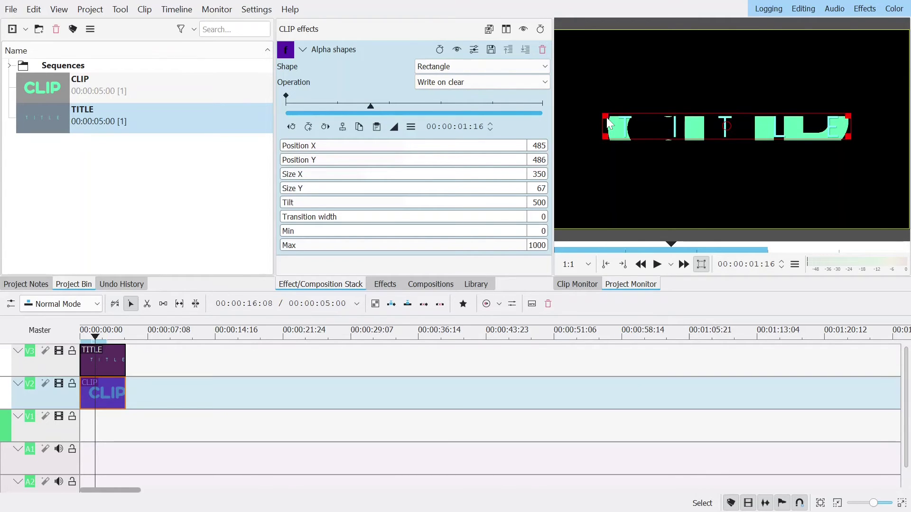
{"action": "left_click", "coordinate": [462, 80]}
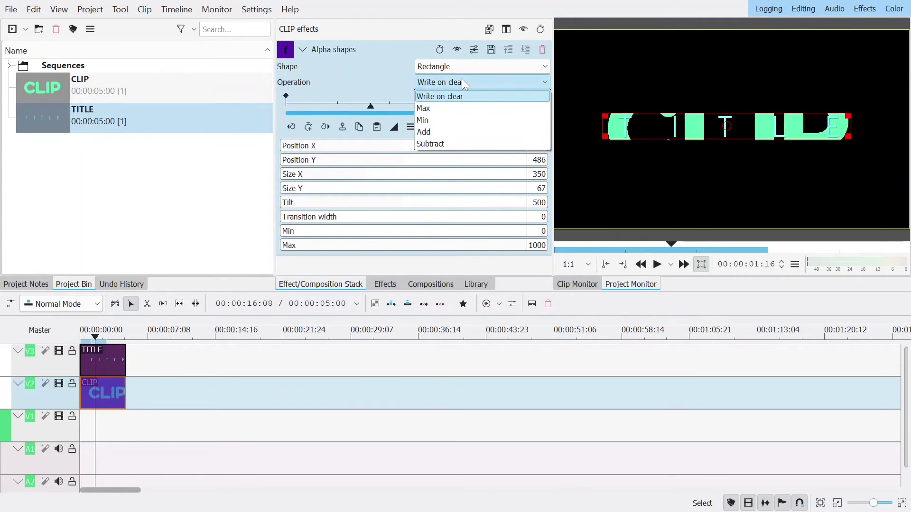
{"action": "left_click", "coordinate": [450, 144]}
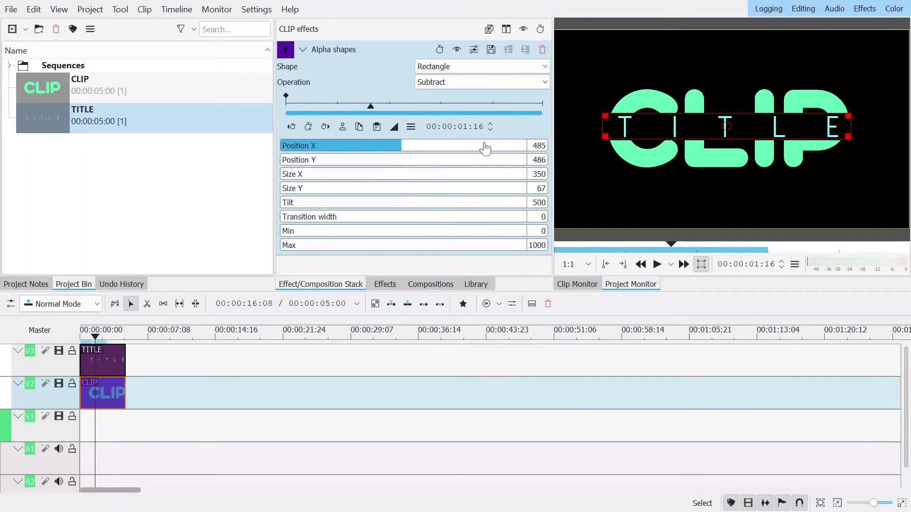
{"action": "left_click", "coordinate": [110, 345]}
{"action": "left_click_drag", "start_coordinate": [107, 339], "coordinate": [71, 337]}
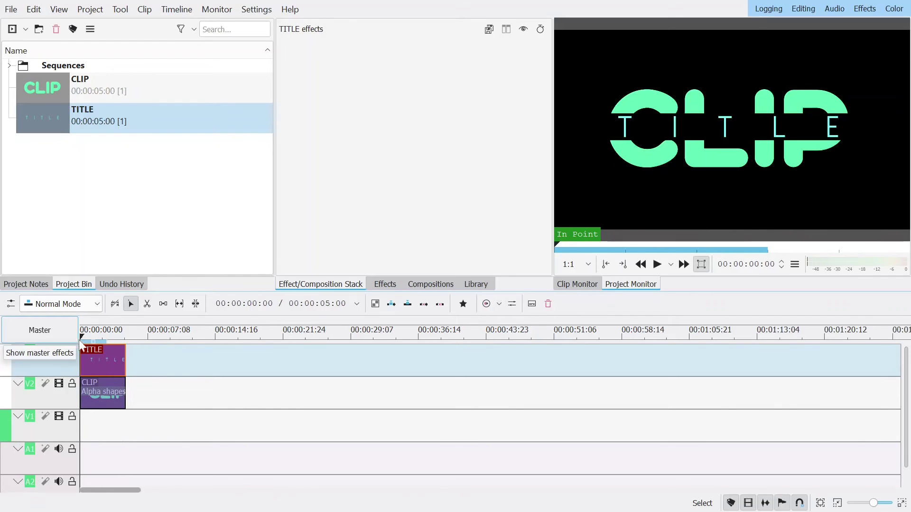
- Create a navy colour clip and place it on track V1
{"action": "left_click", "coordinate": [99, 10]}
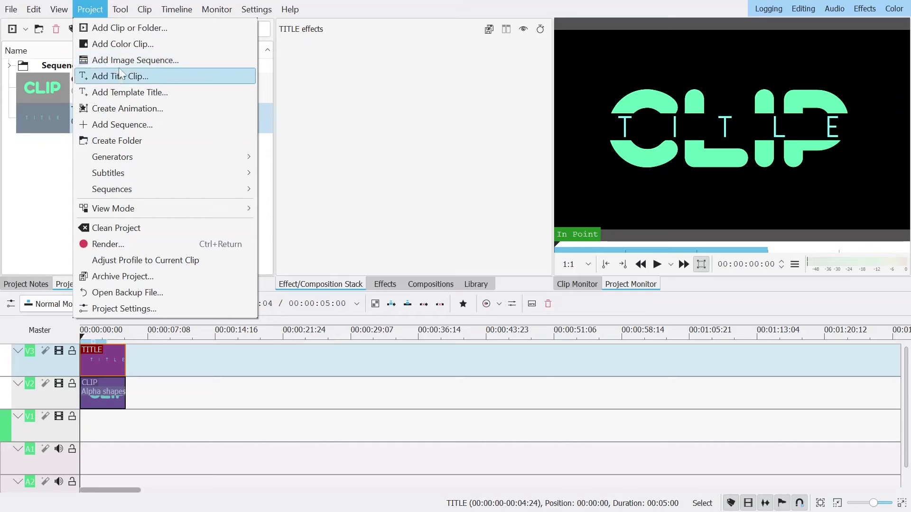
{"action": "left_click", "coordinate": [122, 43]}
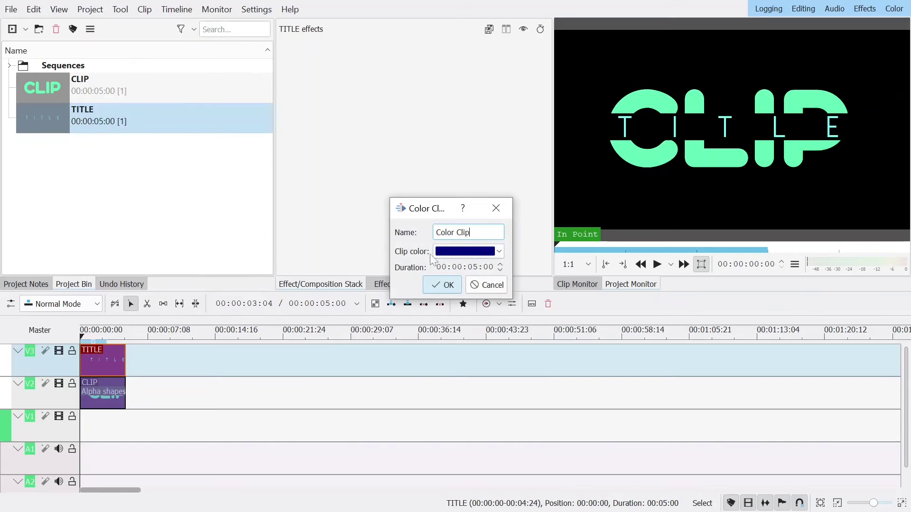
{"action": "left_click", "coordinate": [442, 286]}
{"action": "left_click_drag", "start_coordinate": [81, 119], "coordinate": [81, 424]}
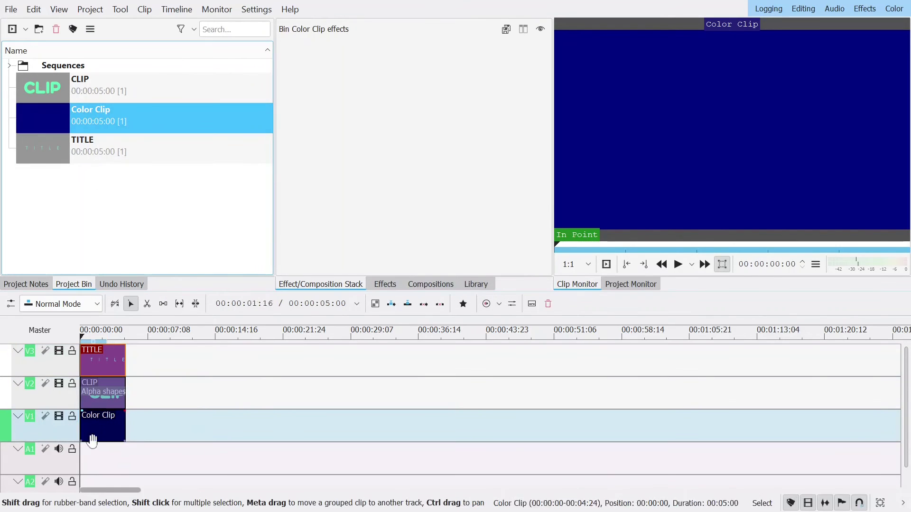
- Add Composite and transform compositions for both the CLIP and TITLE layers
{"action": "left_click", "coordinate": [90, 453]}
{"action": "left_click", "coordinate": [120, 405]}
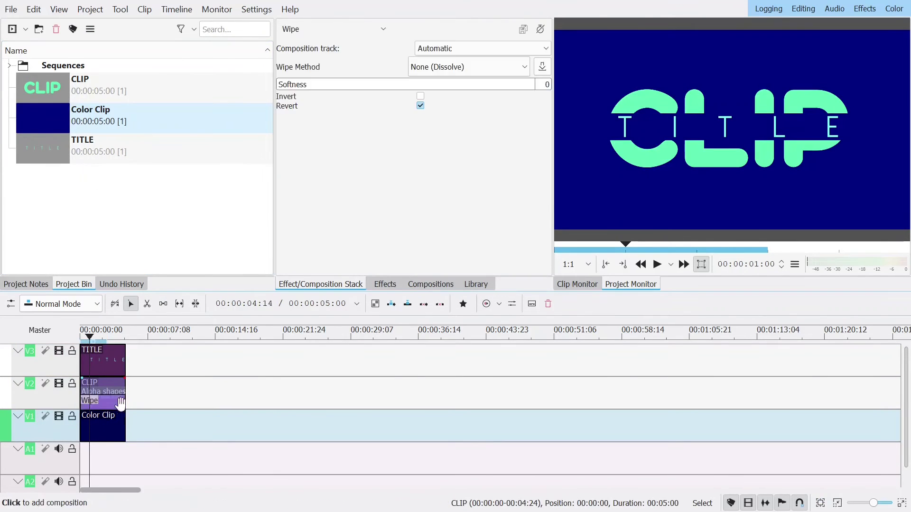
{"action": "left_click", "coordinate": [344, 28]}
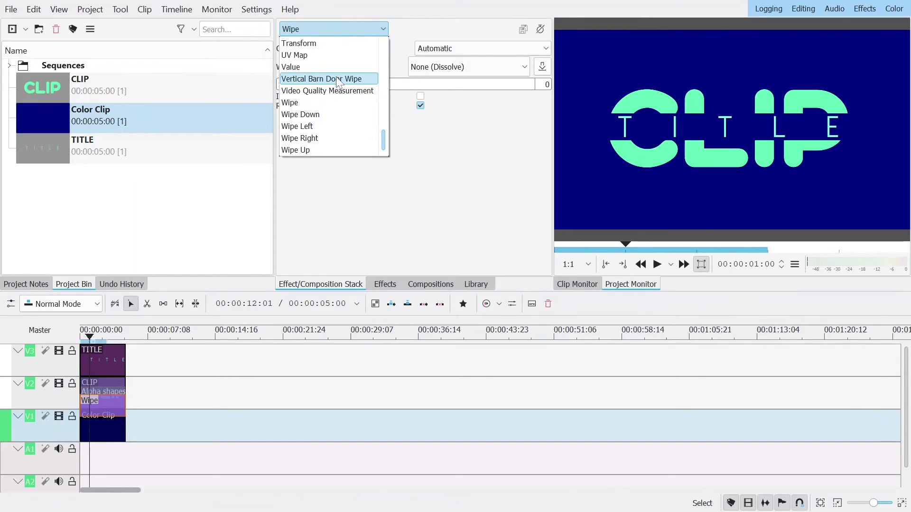
{"action": "type", "text": "co"}
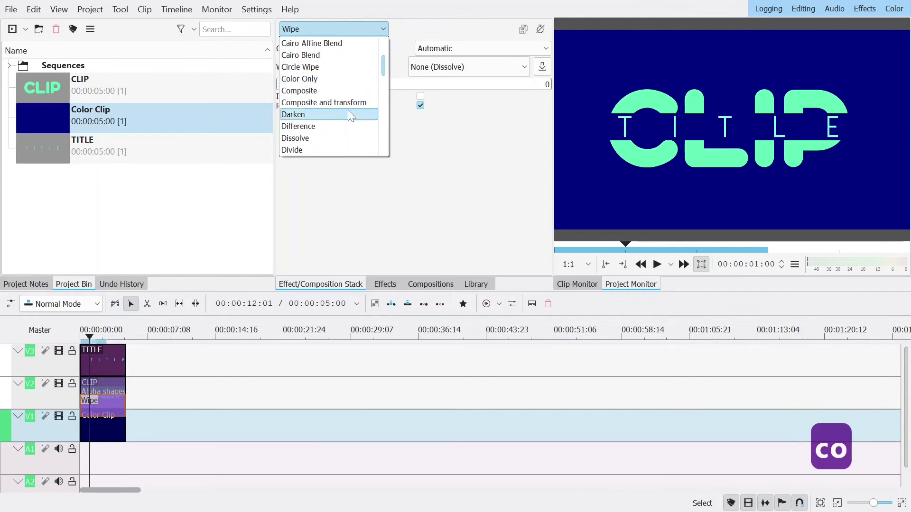
{"action": "left_click", "coordinate": [343, 103]}
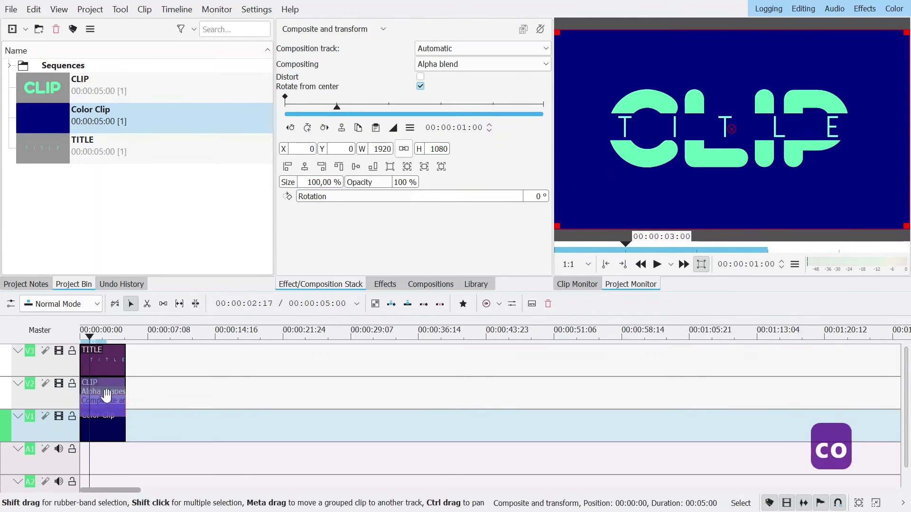
{"action": "left_click", "coordinate": [116, 371]}
{"action": "left_click", "coordinate": [304, 26]}
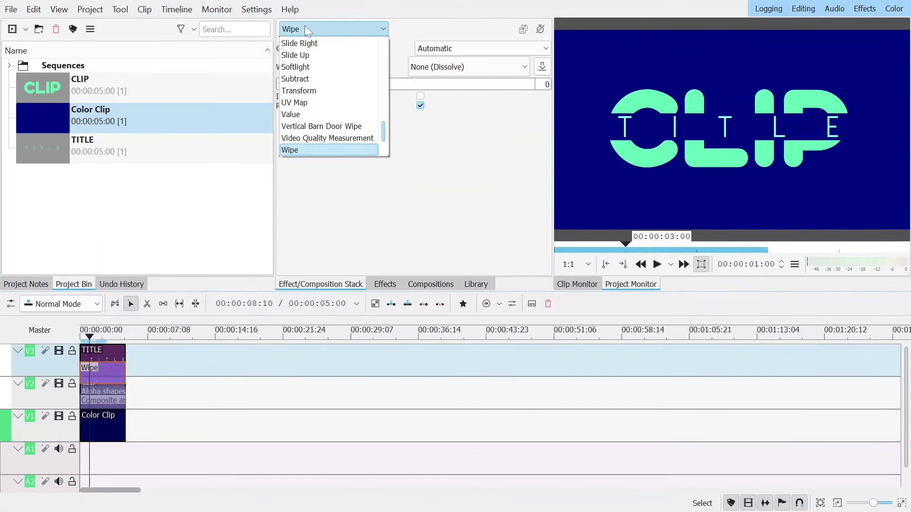
{"action": "type", "text": "c"}
{"action": "left_click", "coordinate": [312, 107]}
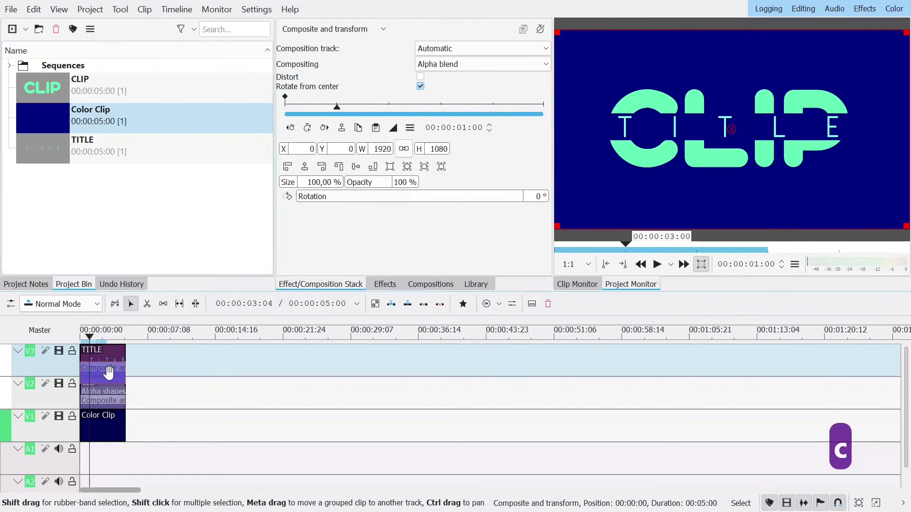
- Select the CLIP layer's composition at its end keyframe
{"action": "left_click", "coordinate": [103, 407]}
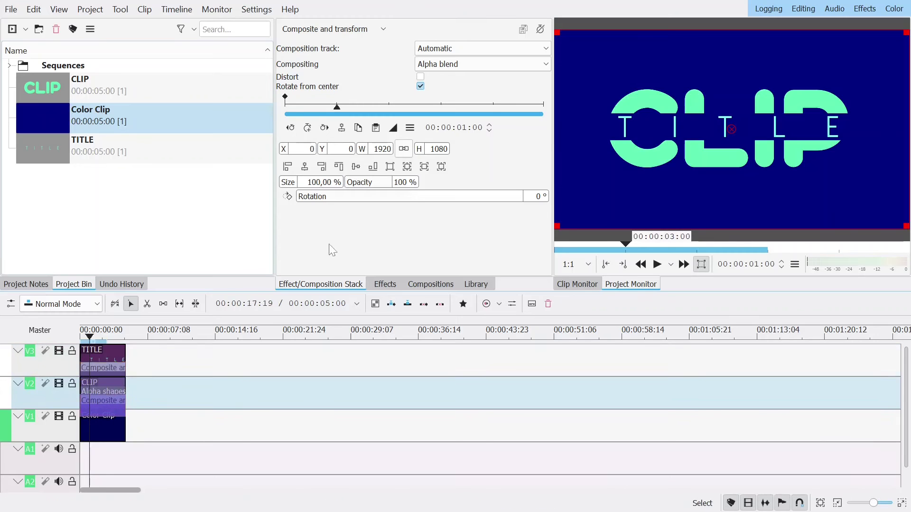
{"action": "left_click", "coordinate": [324, 128]}
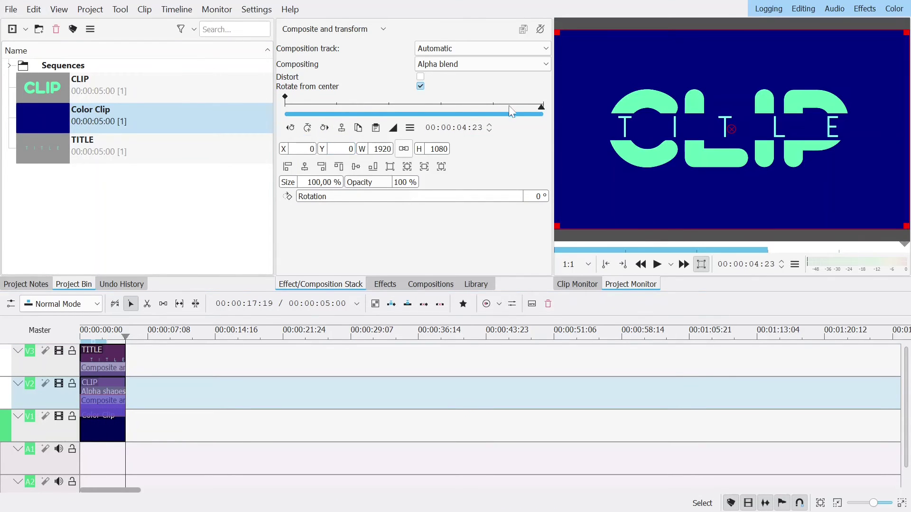
{"action": "scroll", "coordinate": [101, 451], "scroll_direction": "up", "scroll_amount": 3}
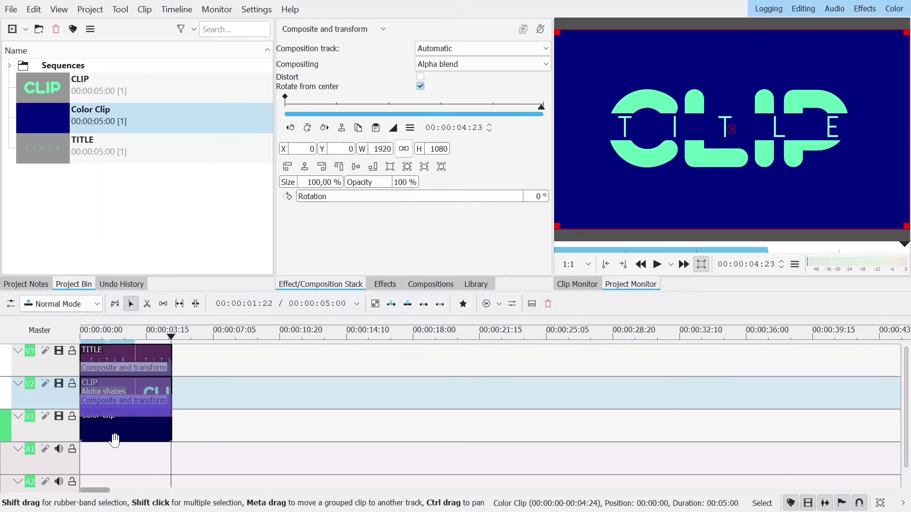
- Trim CLIP and its composition to about 3 seconds and shrink it to 80.83% with smooth easing
{"action": "left_click_drag", "start_coordinate": [165, 389], "coordinate": [144, 370]}
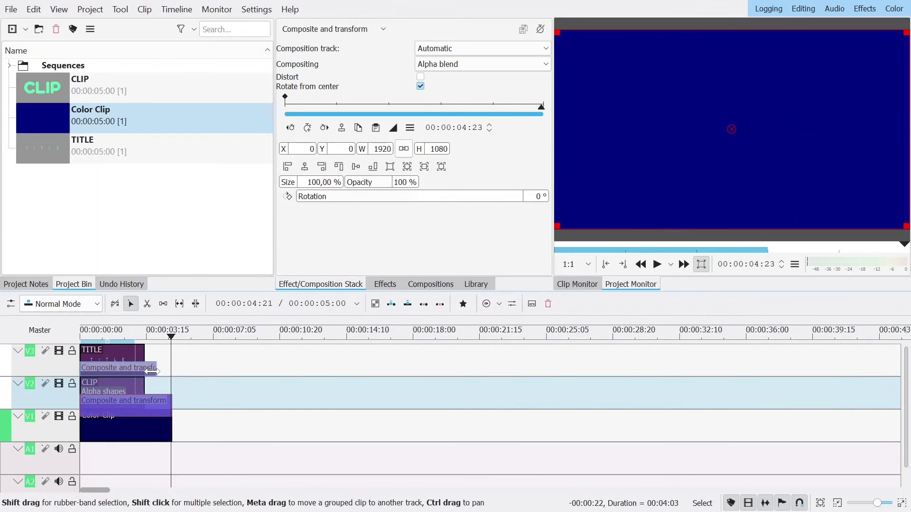
{"action": "left_click_drag", "start_coordinate": [165, 407], "coordinate": [144, 407]}
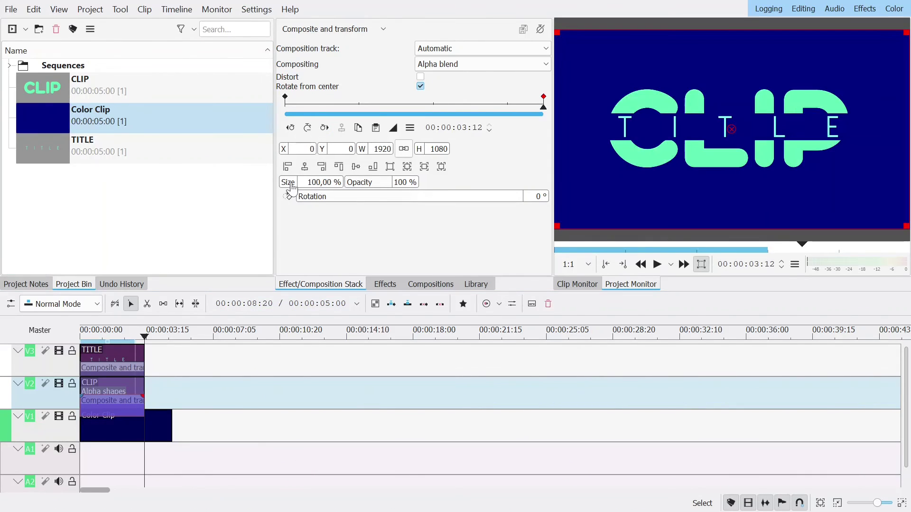
{"action": "mouse_move", "coordinate": [292, 188]}
{"action": "left_mouse_down"}
{"action": "mouse_move", "coordinate": [304, 187]}
{"action": "mouse_move", "coordinate": [287, 189]}
{"action": "left_mouse_up"}
{"action": "left_click", "coordinate": [392, 128]}
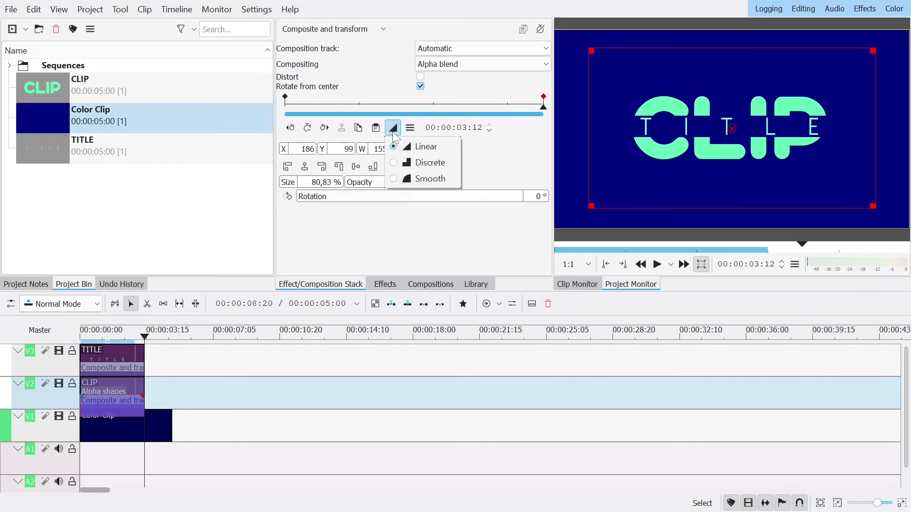
{"action": "left_click", "coordinate": [399, 176]}
- Set smooth easing on the first keyframe too and play the zoom animation
{"action": "left_click", "coordinate": [290, 128]}
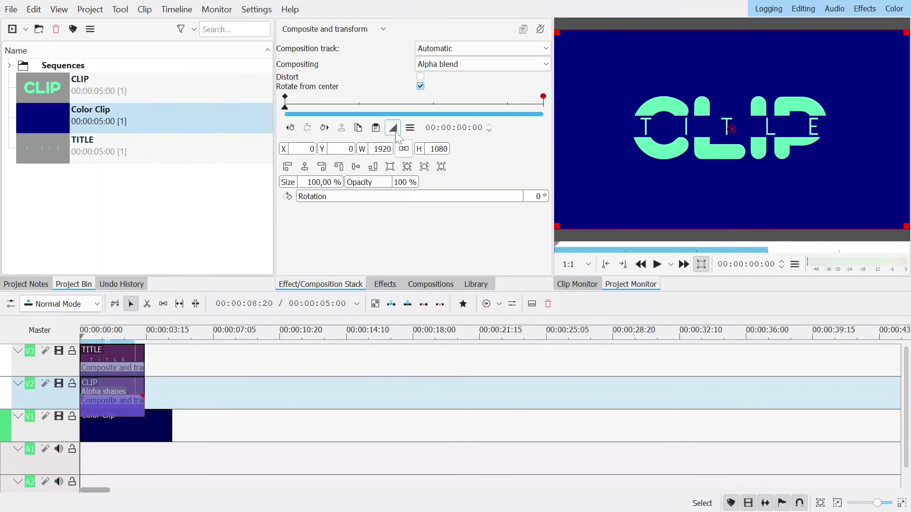
{"action": "left_click", "coordinate": [392, 128]}
{"action": "left_click", "coordinate": [408, 178]}
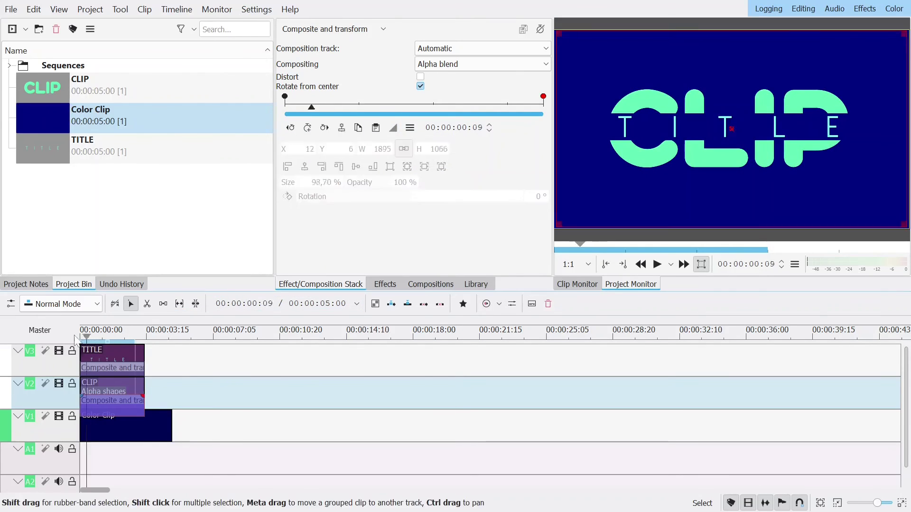
{"action": "left_click", "coordinate": [658, 264]}
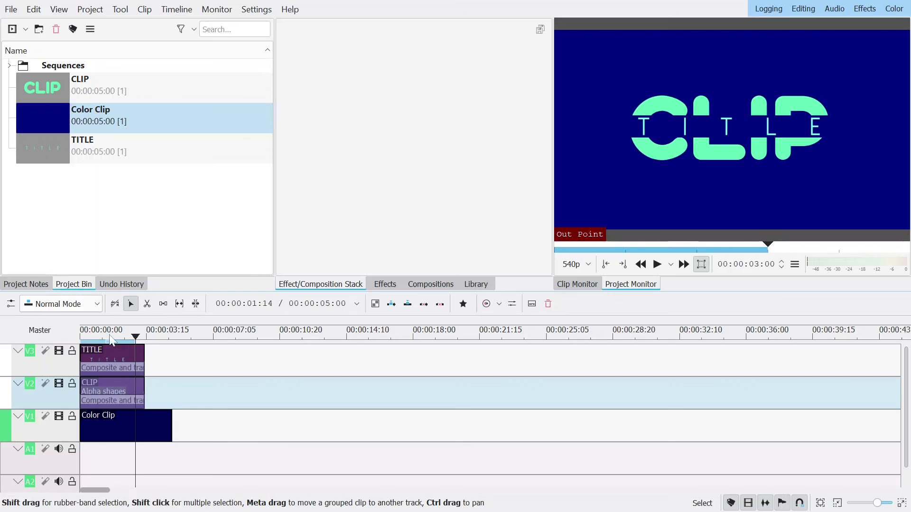
- Add an end keyframe at 00:00:03:12 to TITLE's composition with X set to 70
{"action": "left_click", "coordinate": [109, 334]}
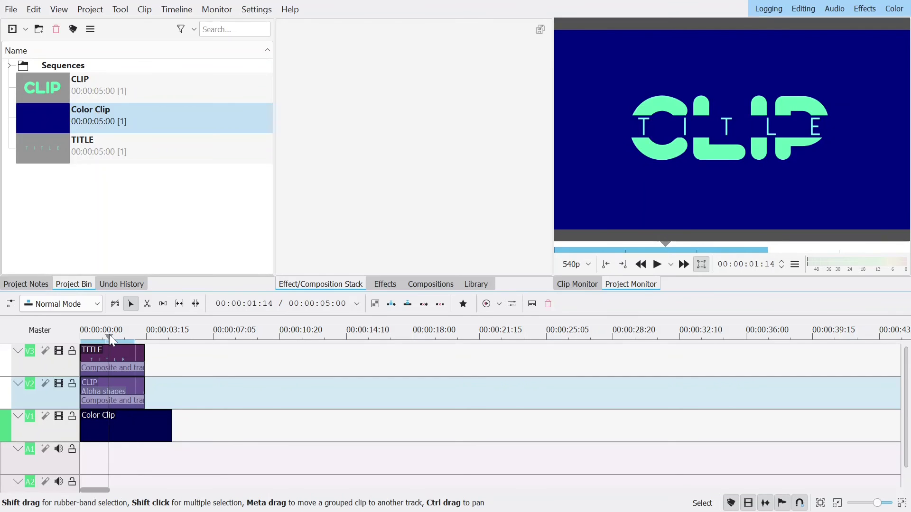
{"action": "left_click", "coordinate": [116, 369]}
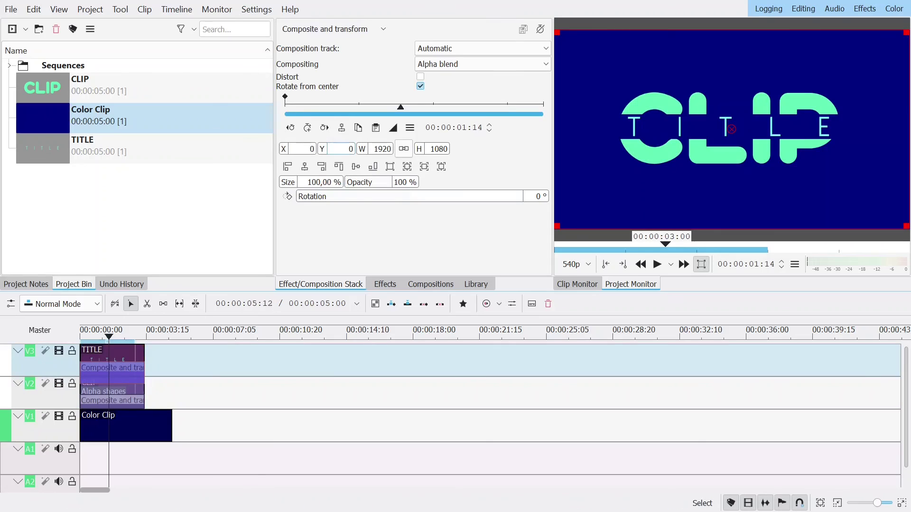
{"action": "left_click", "coordinate": [323, 129]}
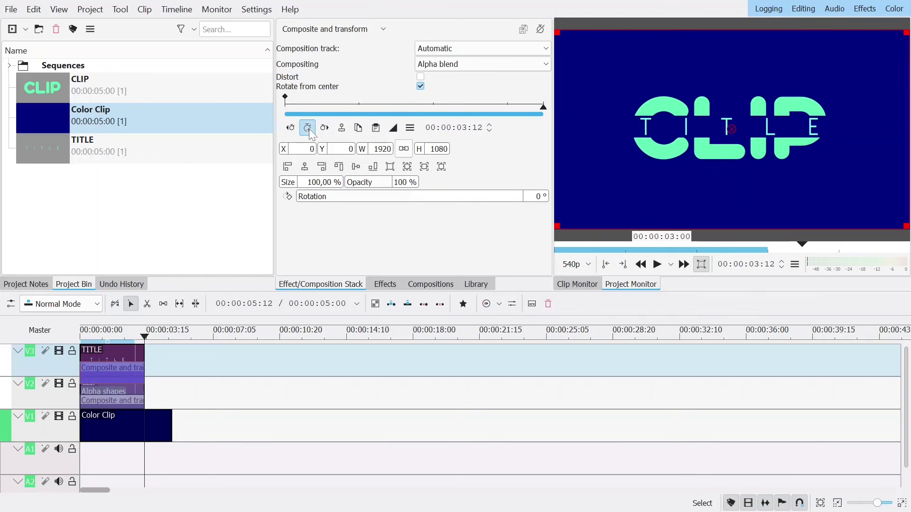
{"action": "left_click", "coordinate": [307, 128]}
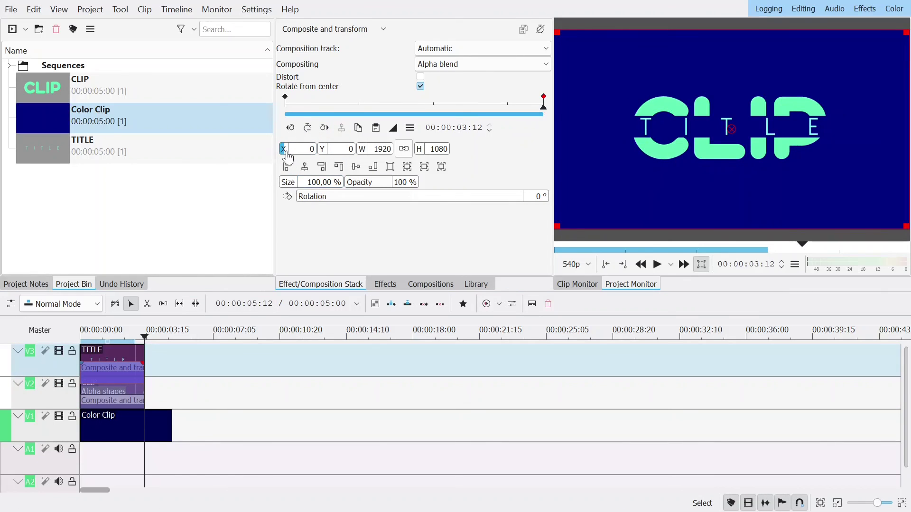
{"action": "left_click_drag", "start_coordinate": [288, 158], "coordinate": [323, 157]}
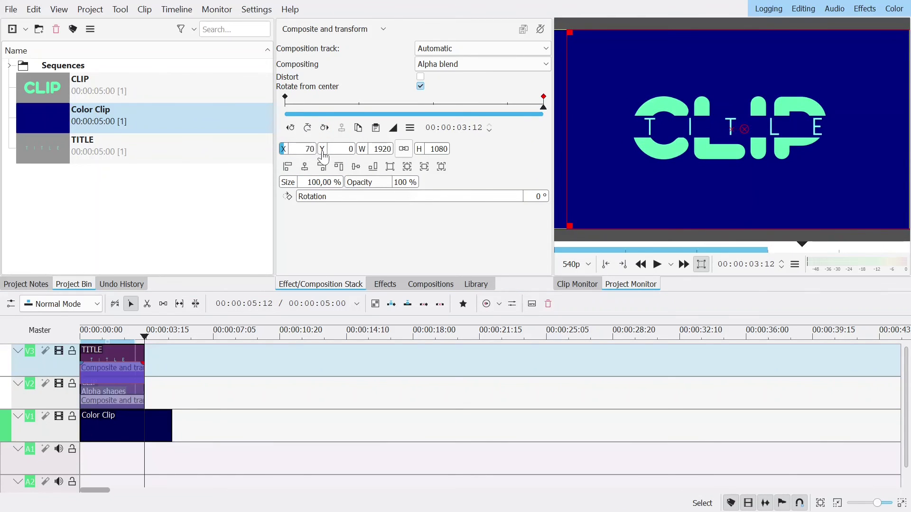
{"action": "left_click", "coordinate": [292, 131]}
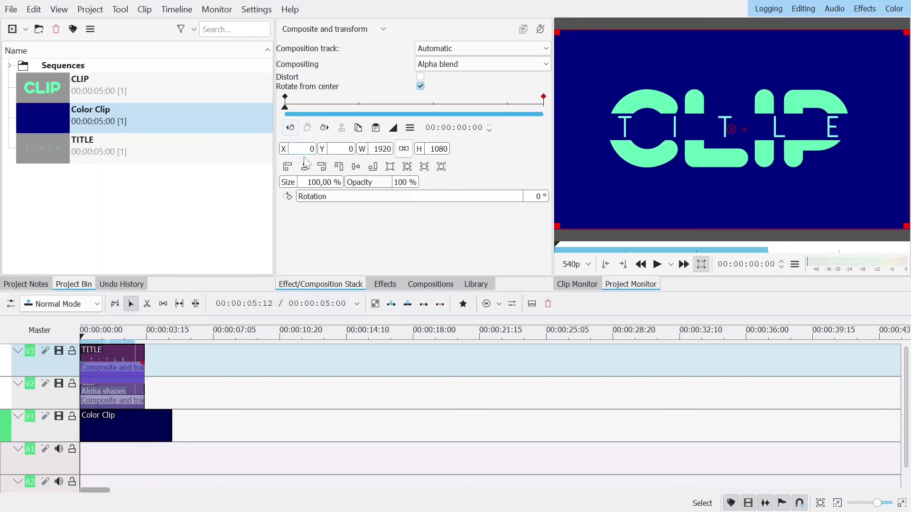